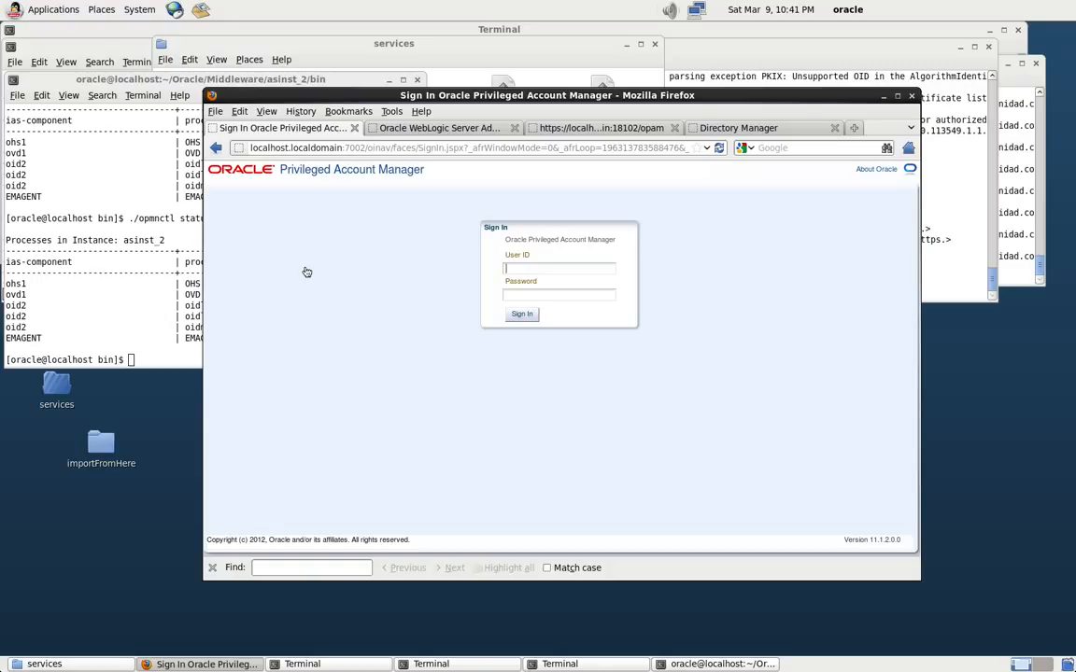
Sign in to Privileged Account Manager as weblogic with the saved credentials, then sign out.
click(508, 270)
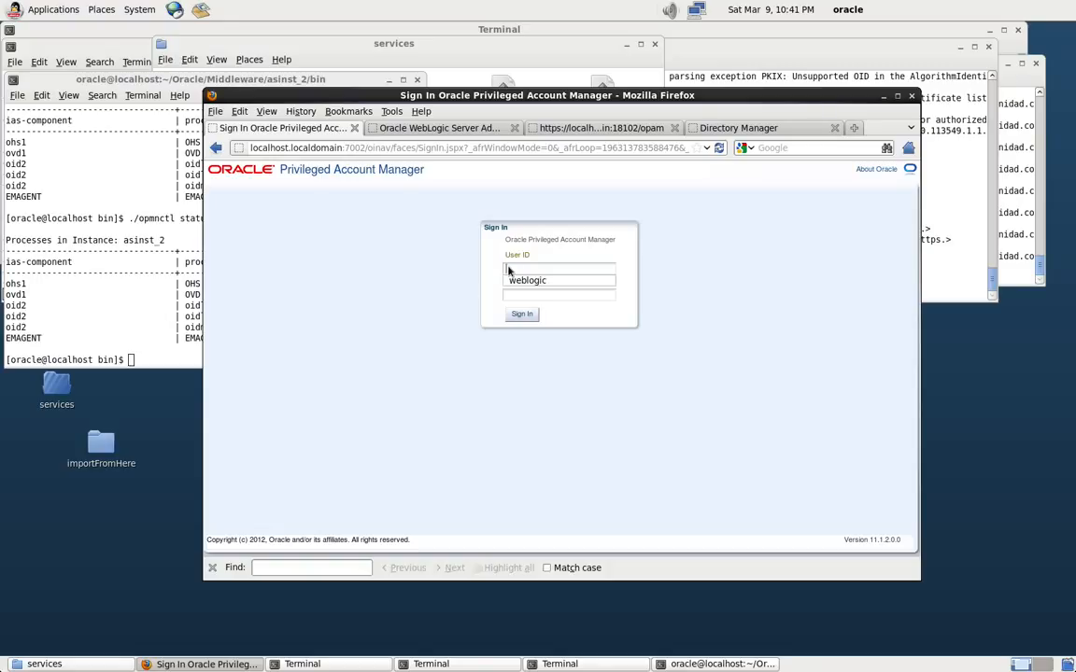
key(Down)
key(Return)
key(Return)
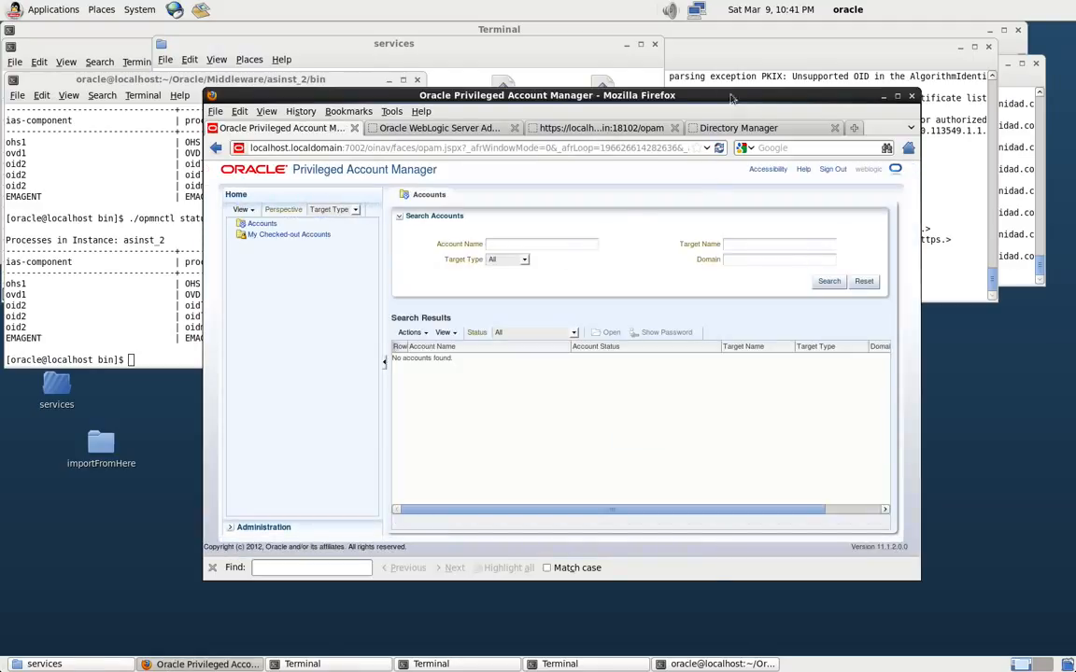
click(832, 169)
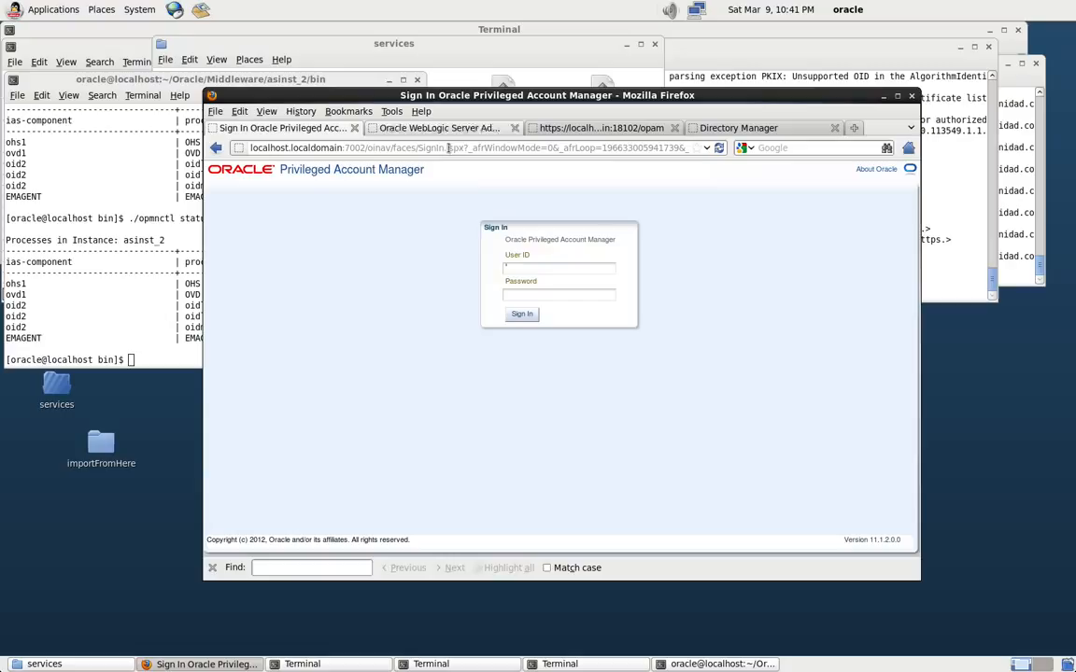
Try signing in as the OID test user, get 'Invalid sign in', and view that user's directory entry.
click(522, 269)
text(JB••••••••)
key(Return)
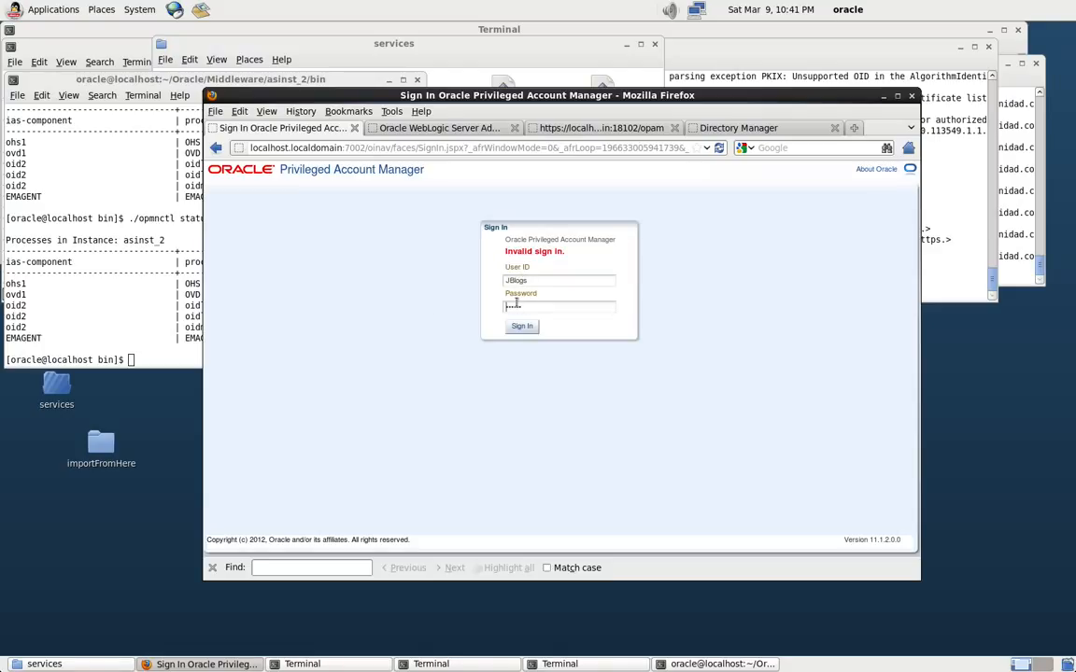
click(709, 122)
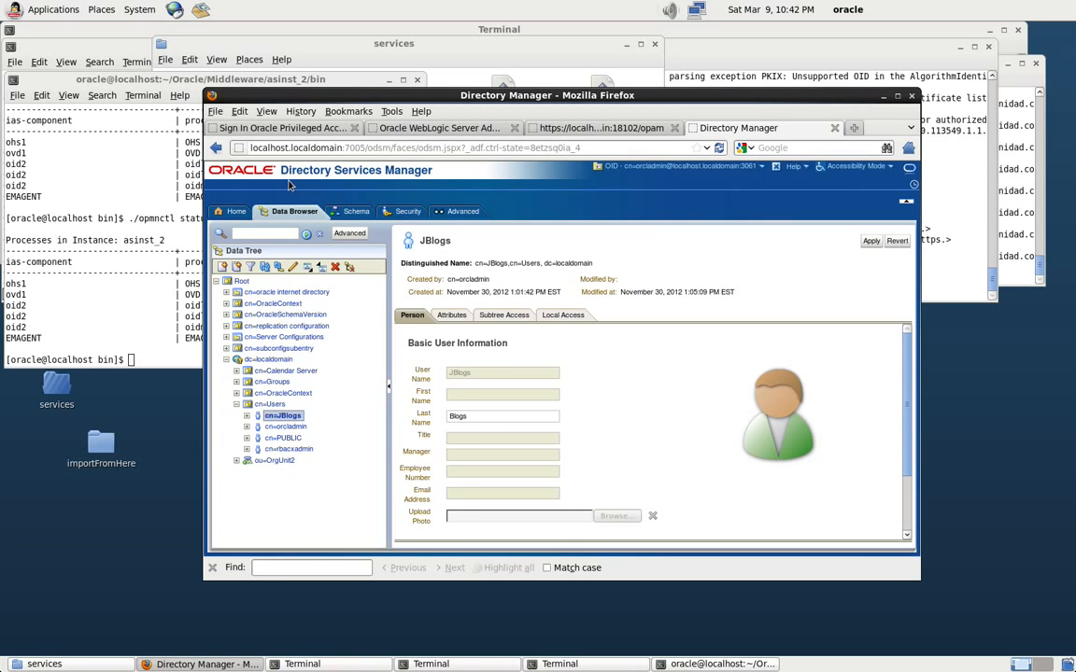
Log in to the WebLogic console for OIDDomain as administrator and open the Security Realms summary.
click(285, 128)
click(438, 128)
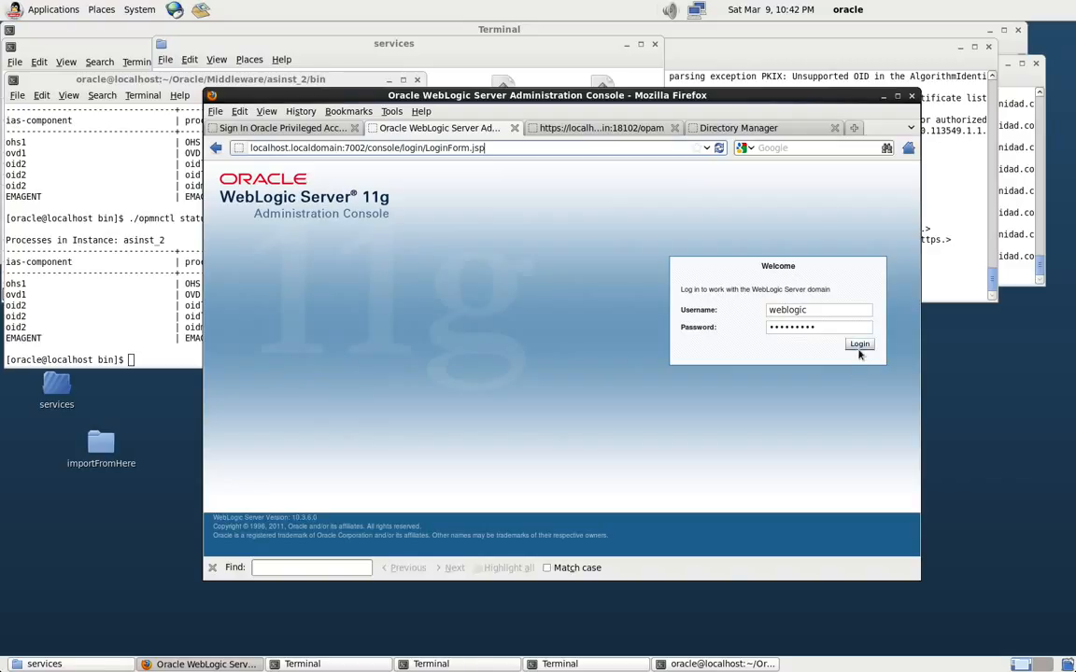
click(859, 350)
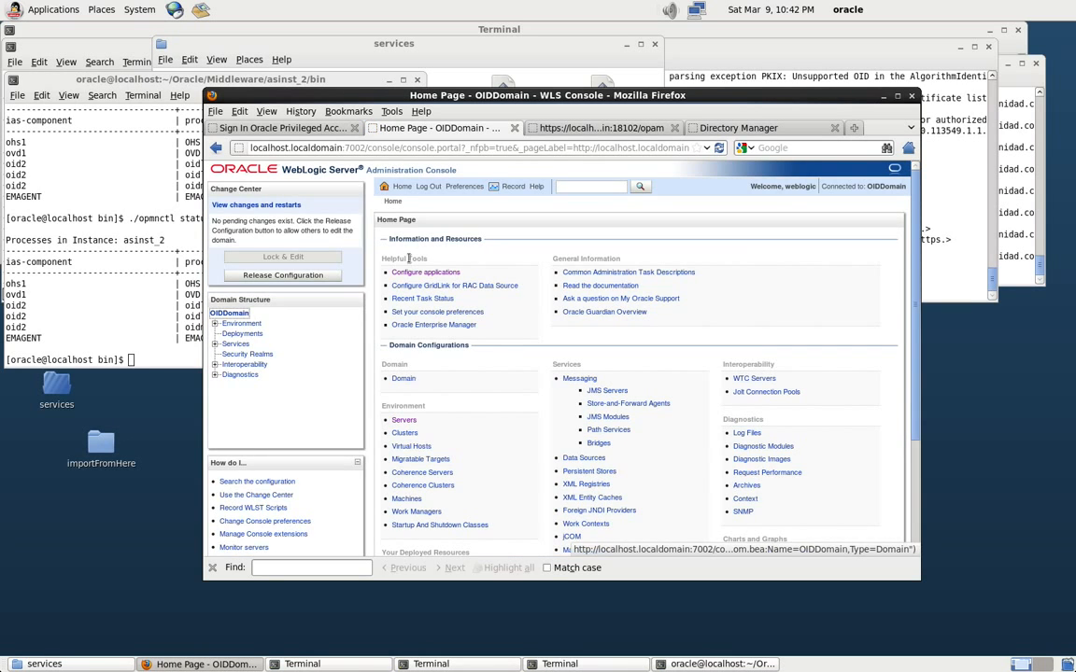
click(260, 356)
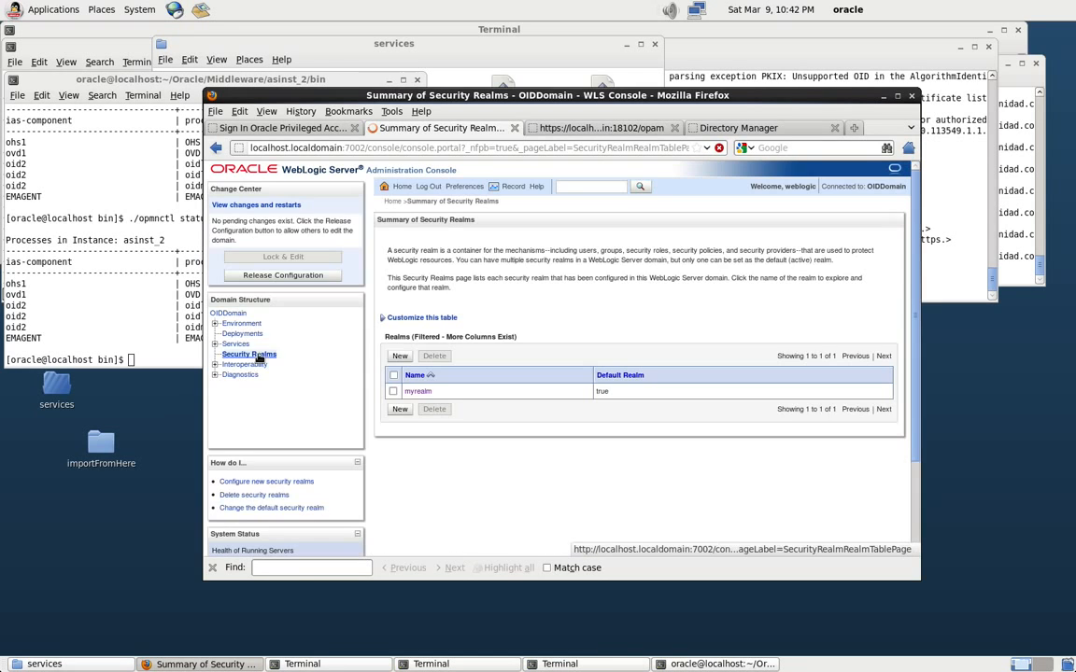
Set myrealm's DefaultAuthenticator control flag to SUFFICIENT and save it.
click(416, 391)
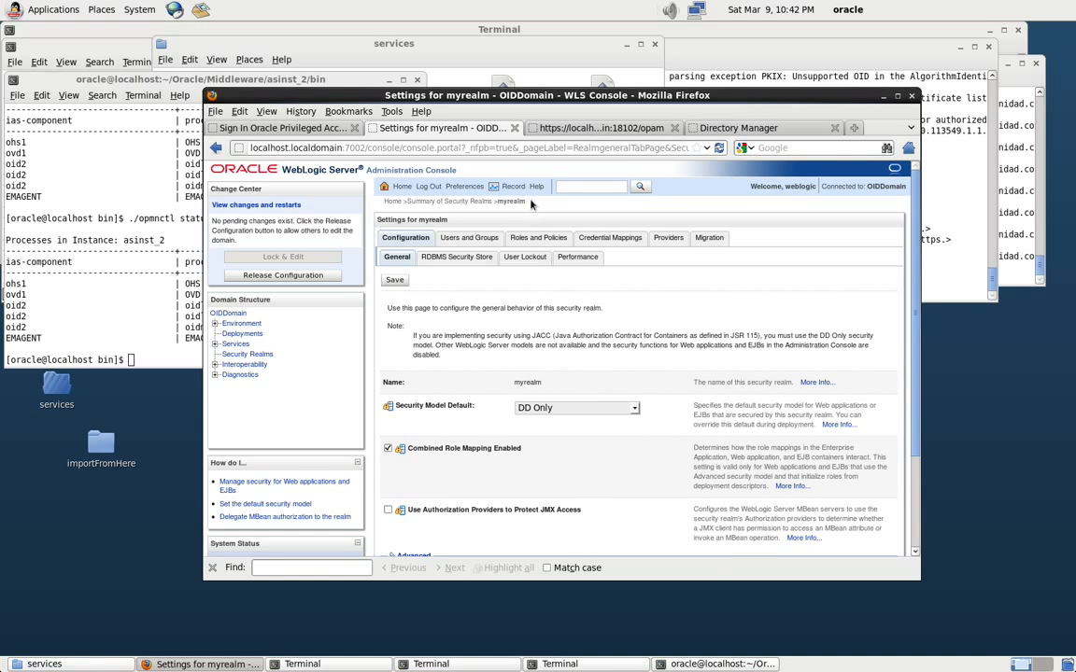
click(668, 237)
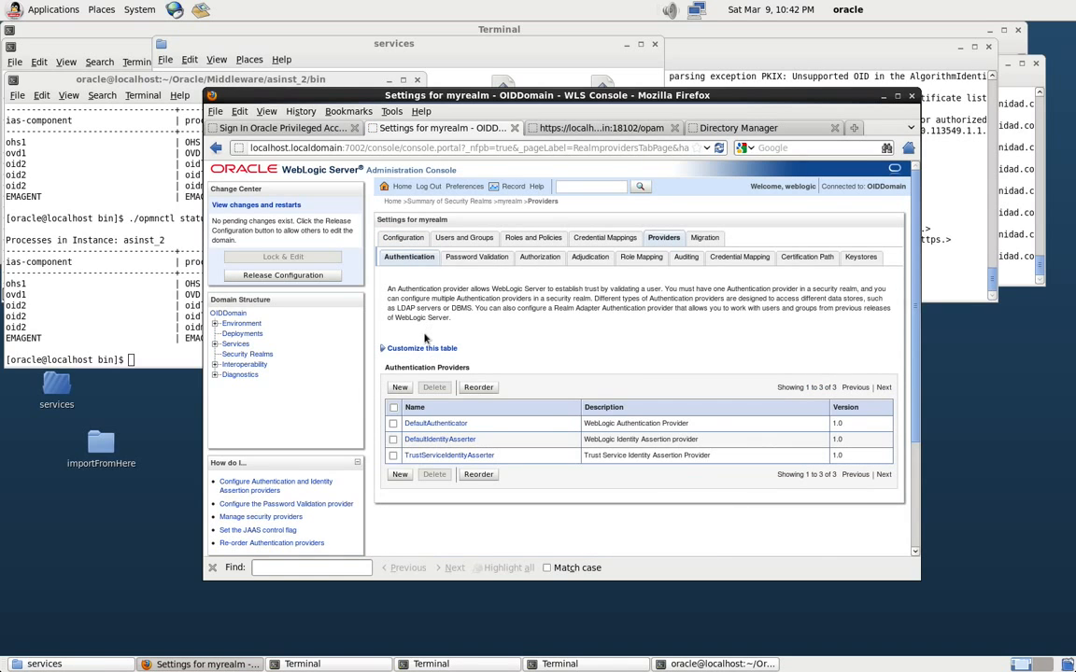
click(434, 426)
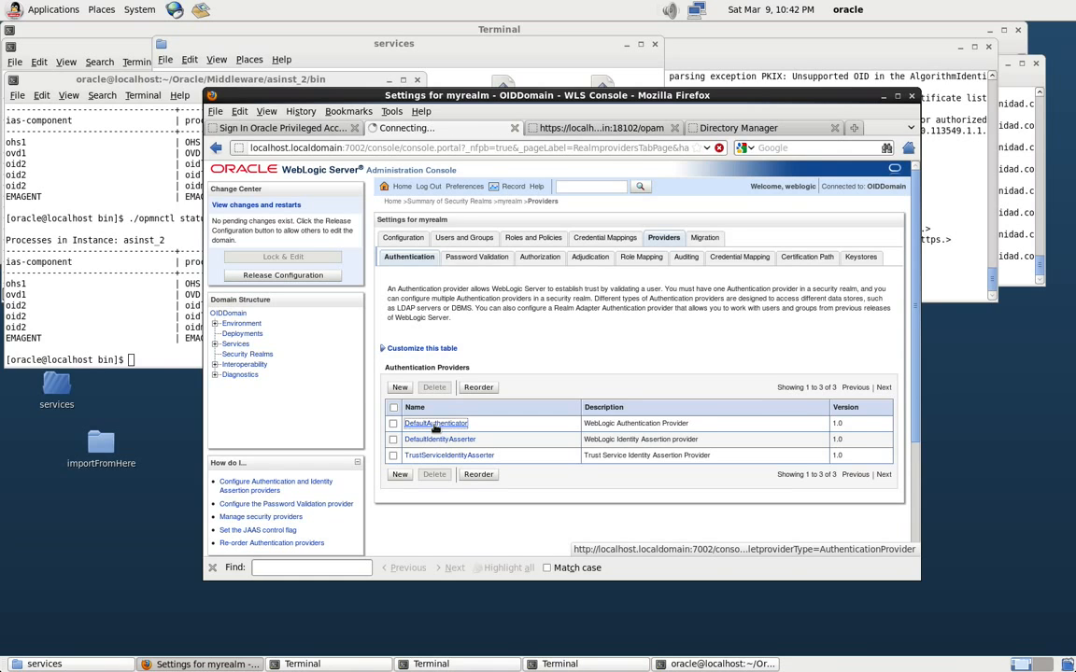
click(526, 420)
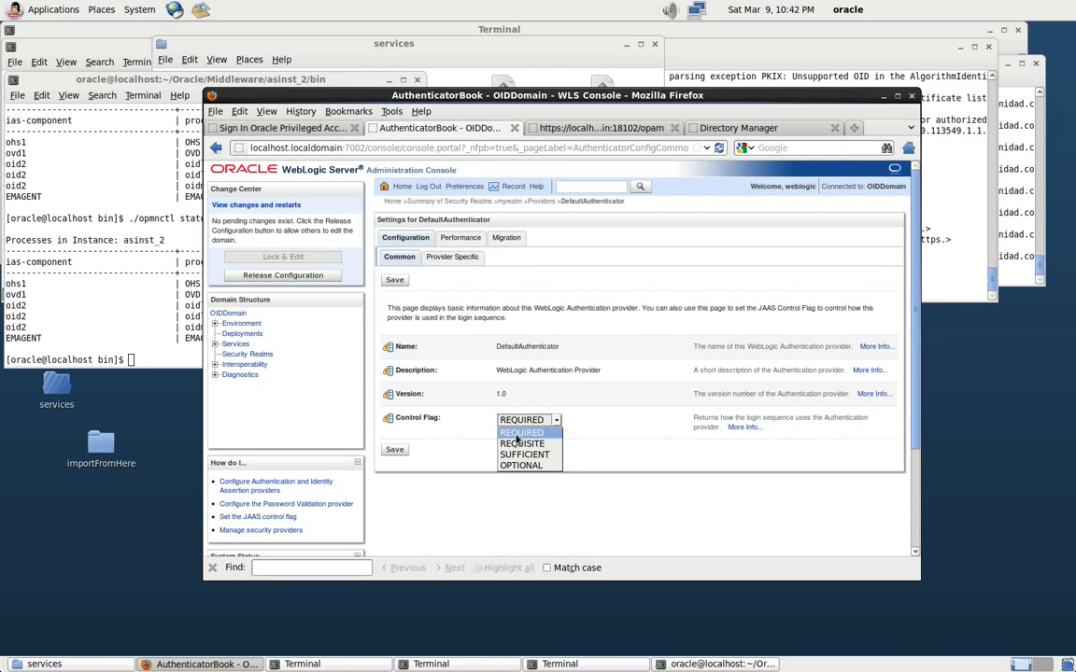
click(519, 455)
click(395, 451)
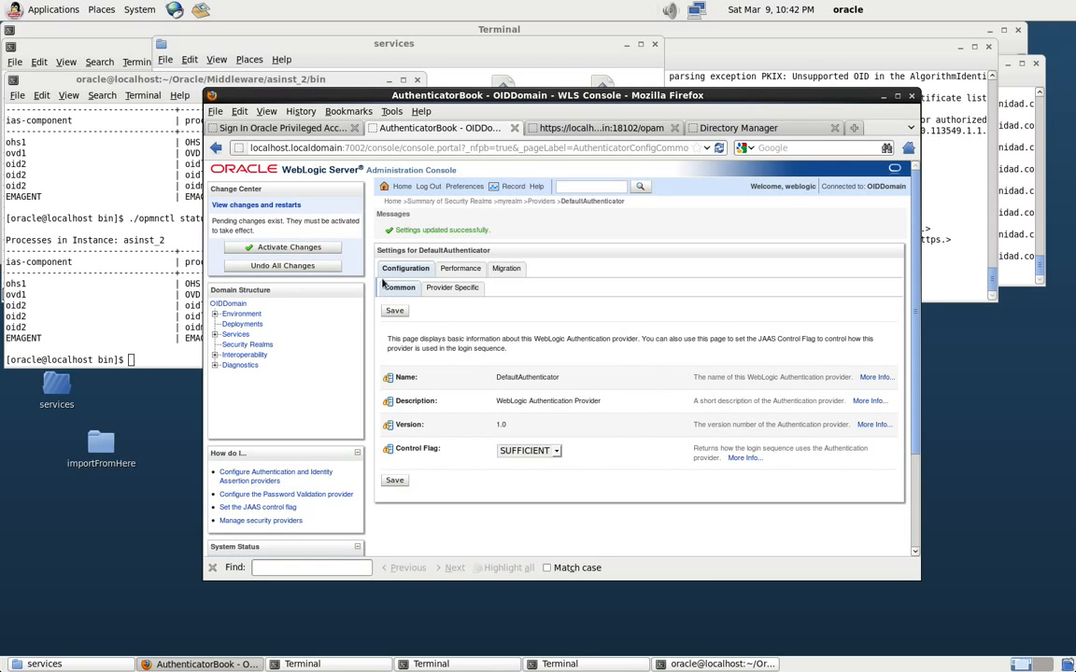
Activate the pending changes and start a new authentication provider for myrealm.
click(275, 248)
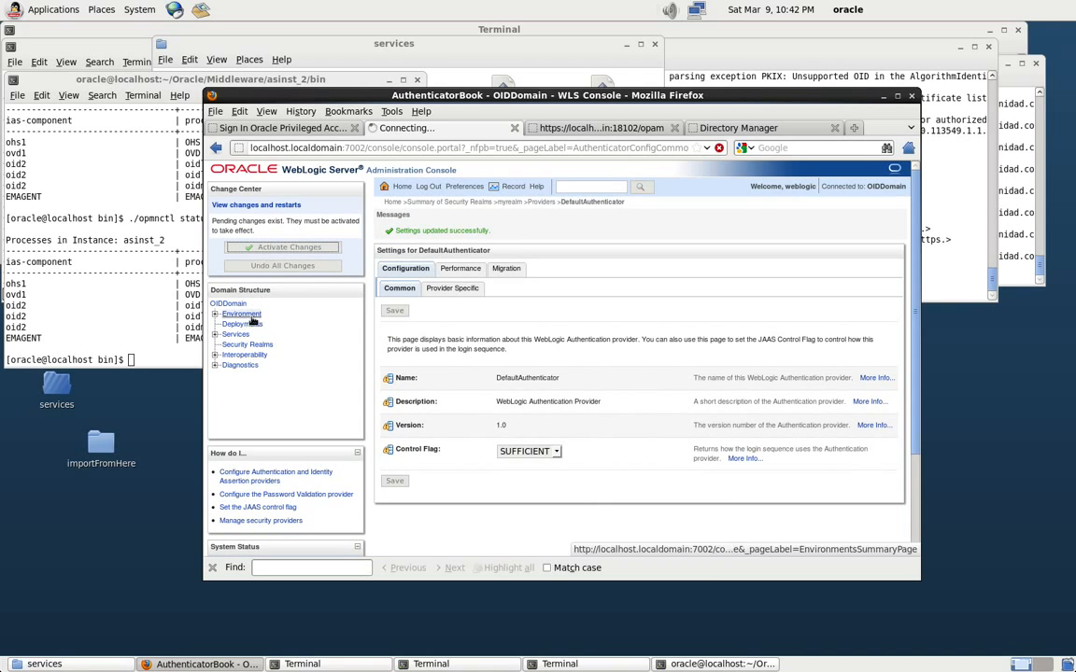
click(529, 202)
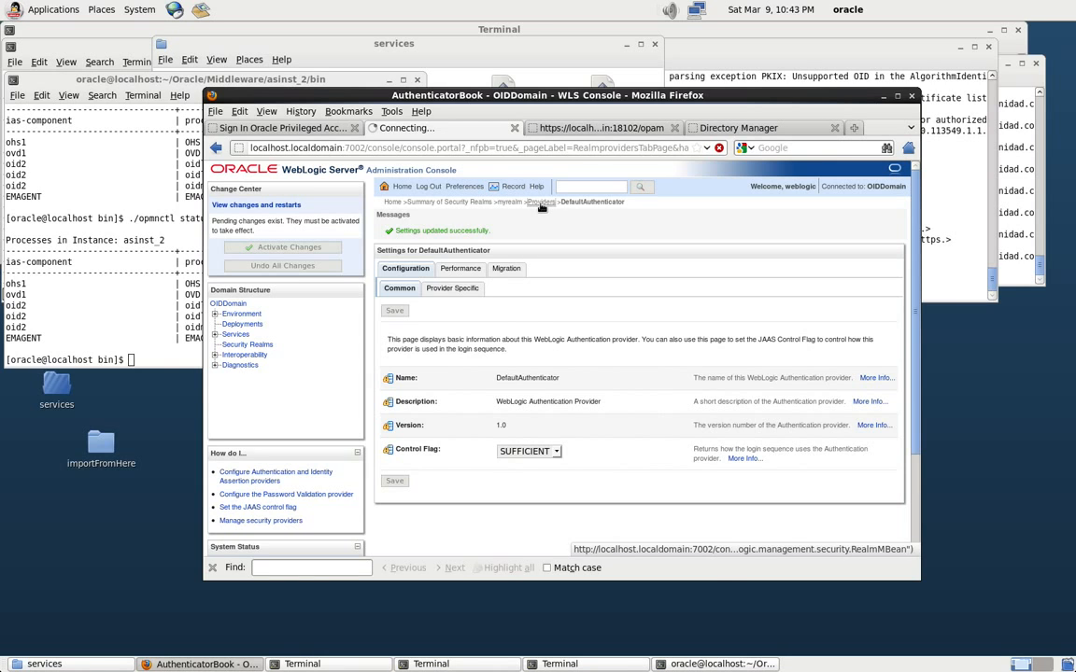
click(399, 388)
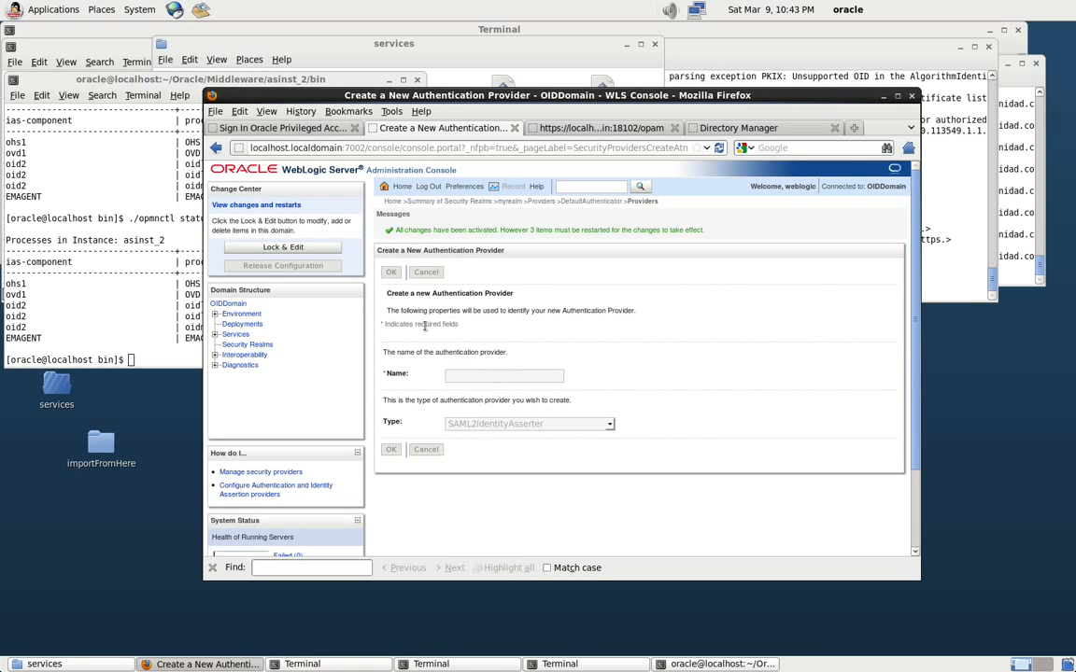
Under Lock & Edit, create provider MyOIDDirectory of type OracleInternetDirectoryAuthenticator.
click(287, 248)
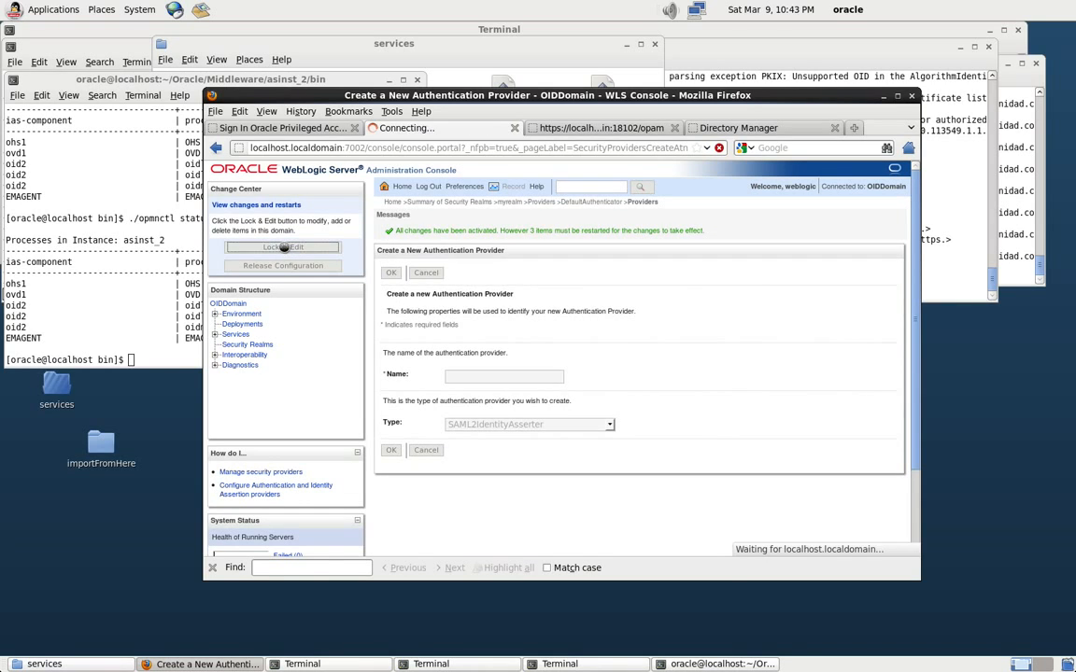
click(471, 349)
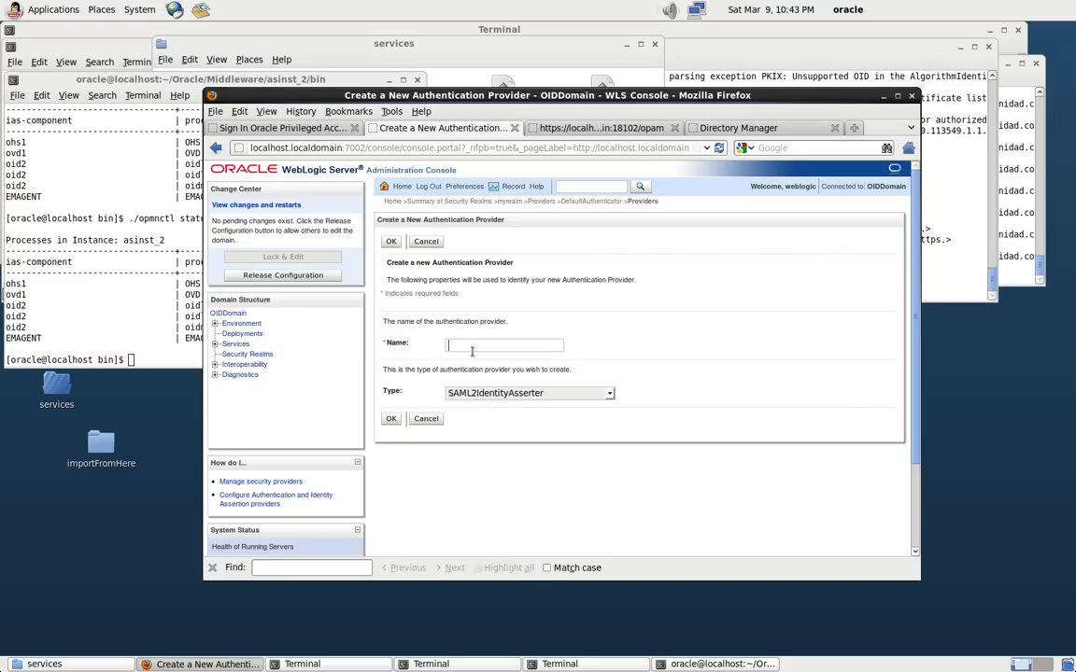
text(MyOIDDirectory)
key(Tab)
key(Down)
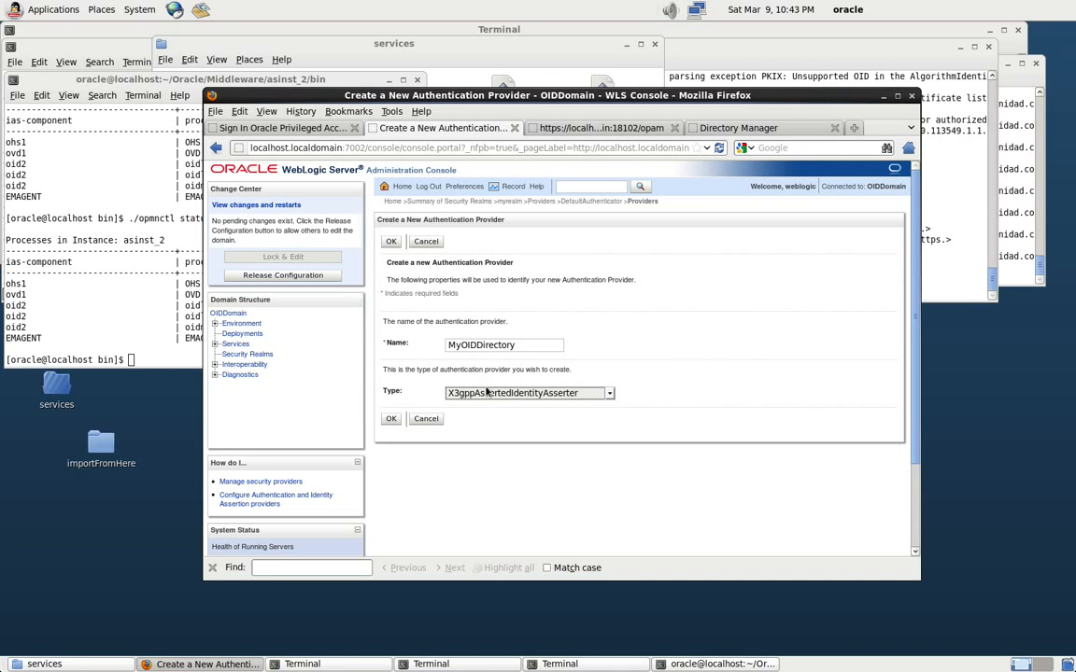
click(528, 393)
scroll(495, 495, down, 2)
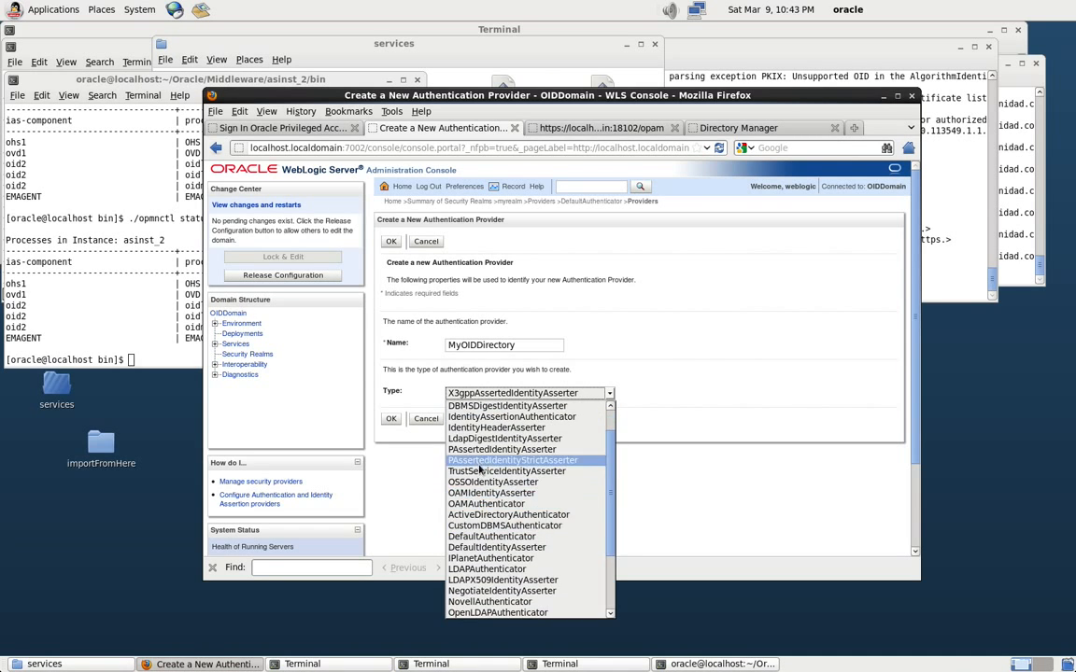
scroll(481, 495, down, 3)
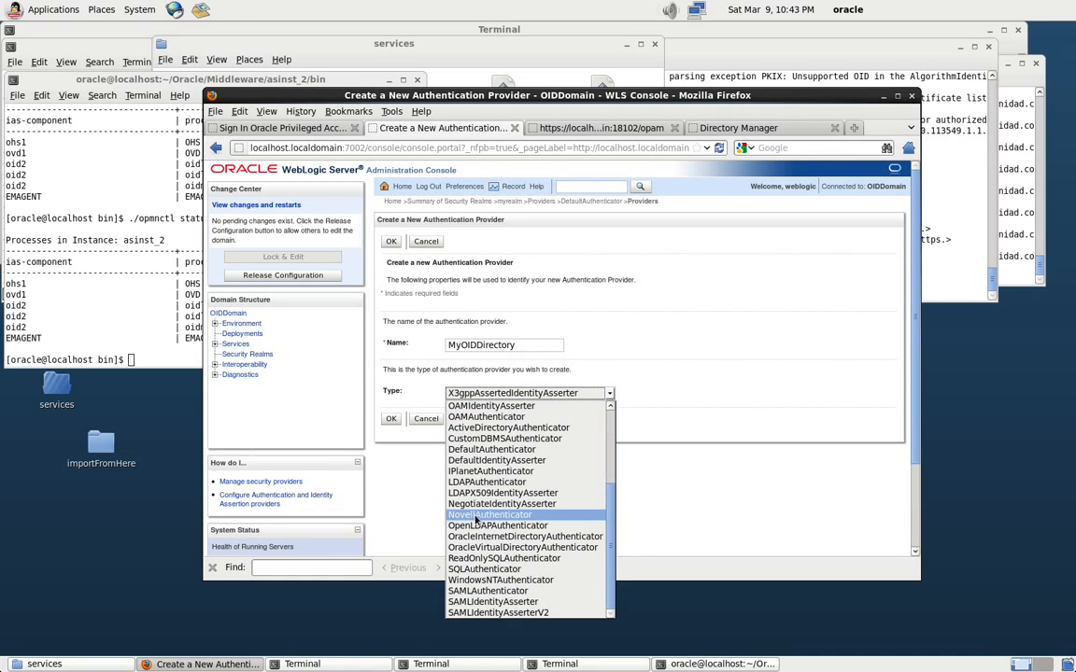
click(479, 536)
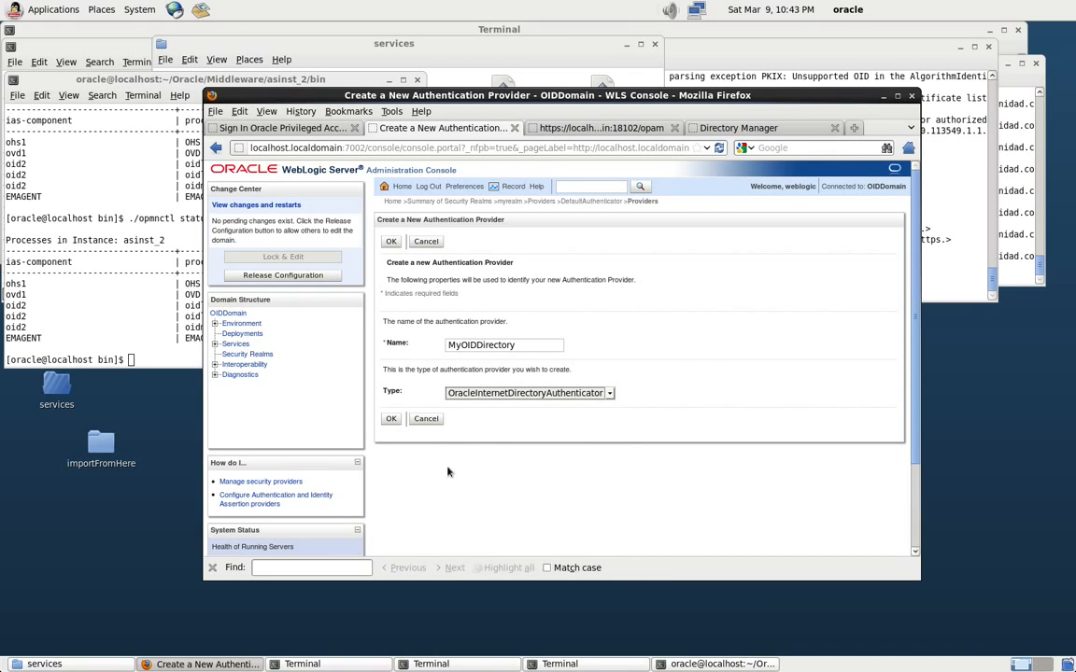
click(391, 419)
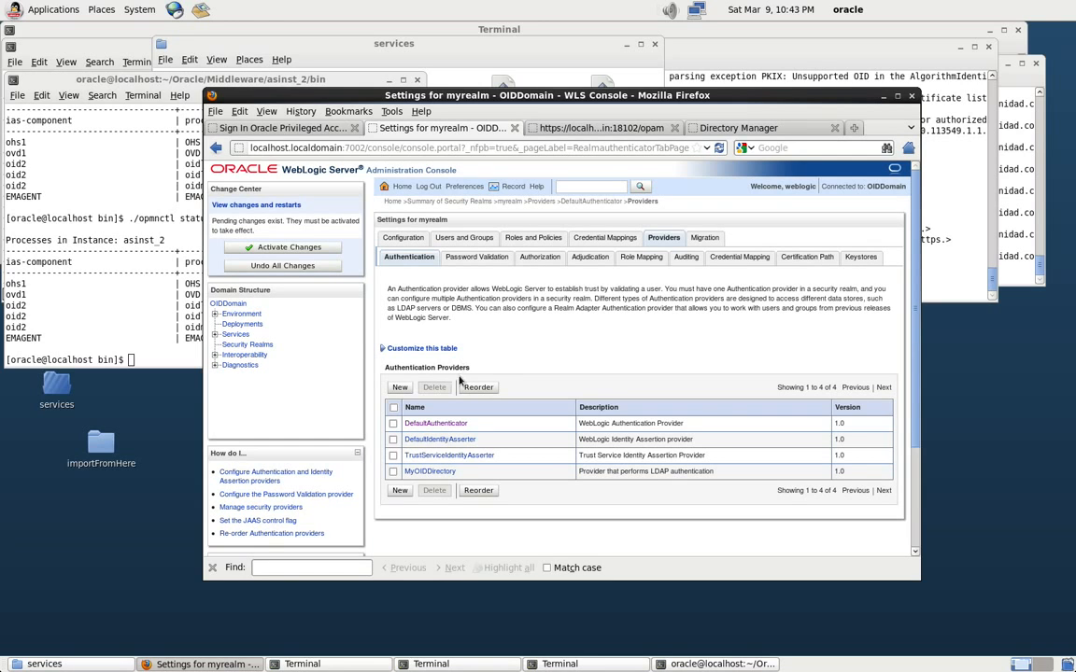
click(423, 472)
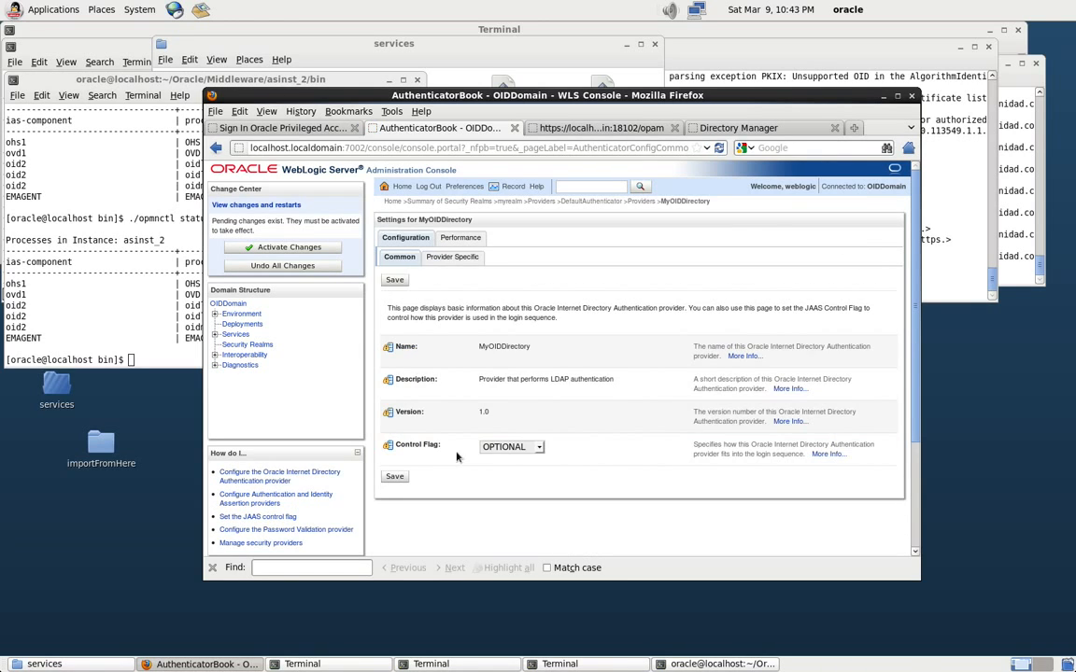
click(521, 447)
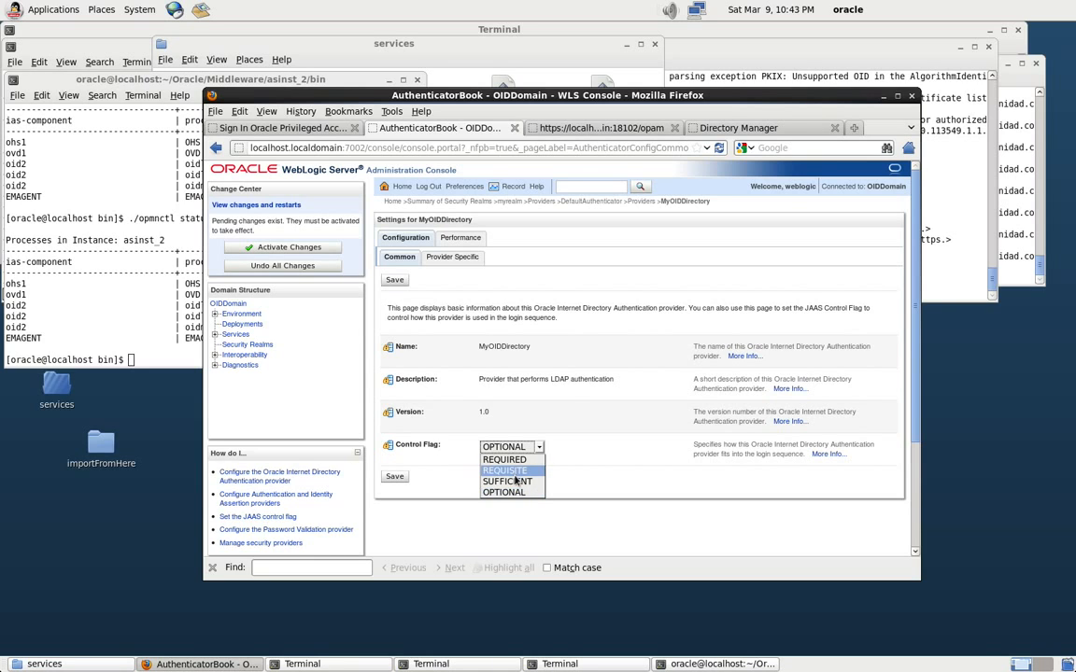
click(515, 481)
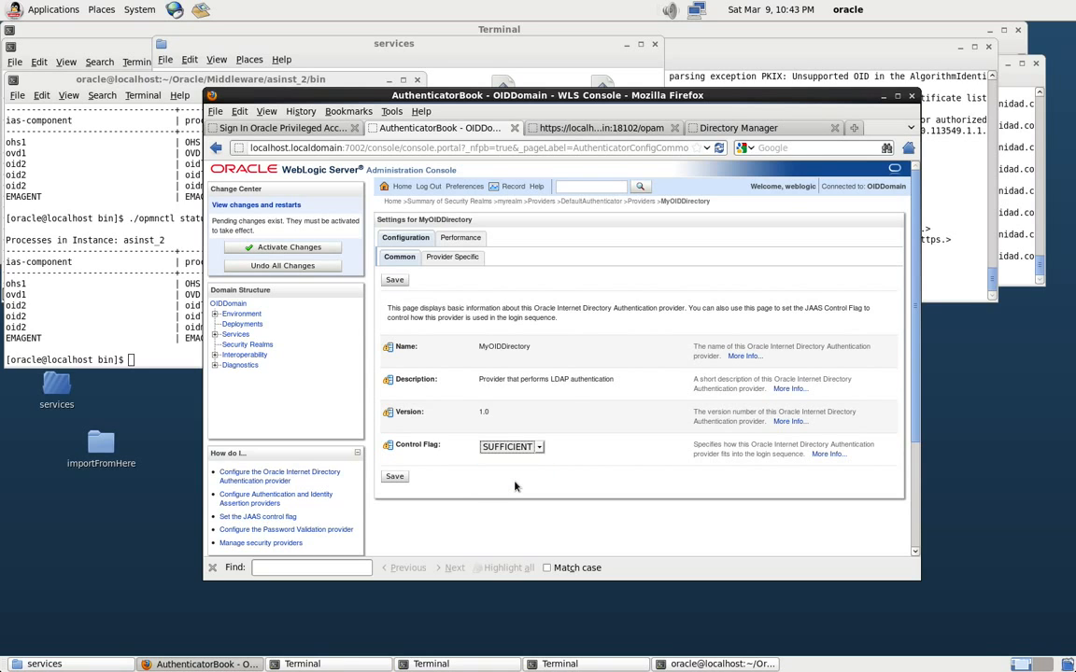
click(394, 477)
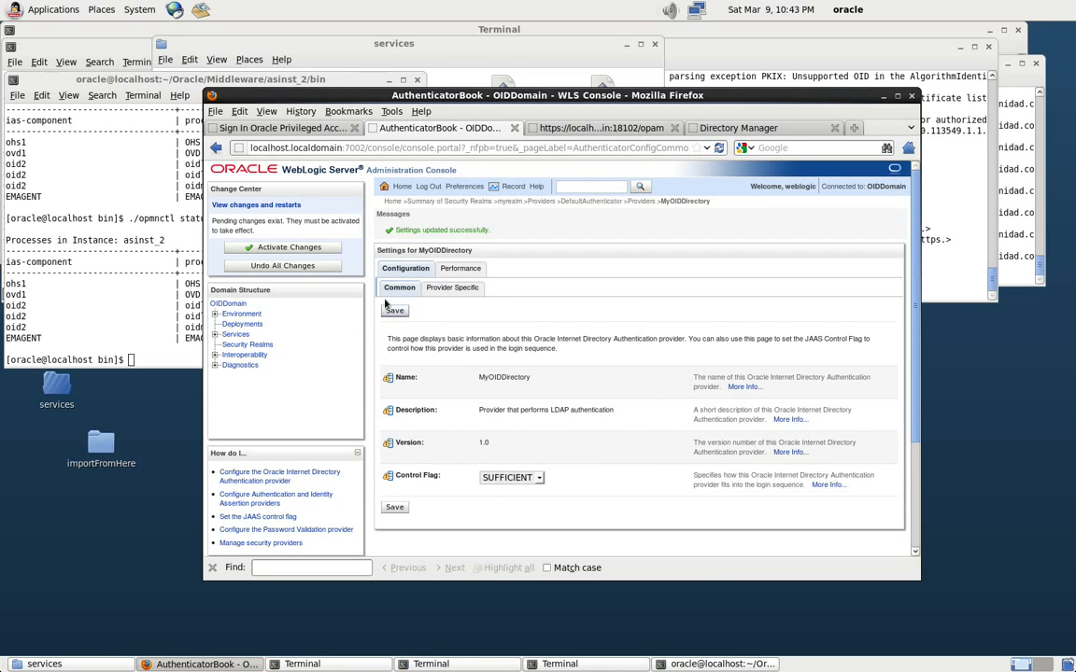
click(632, 205)
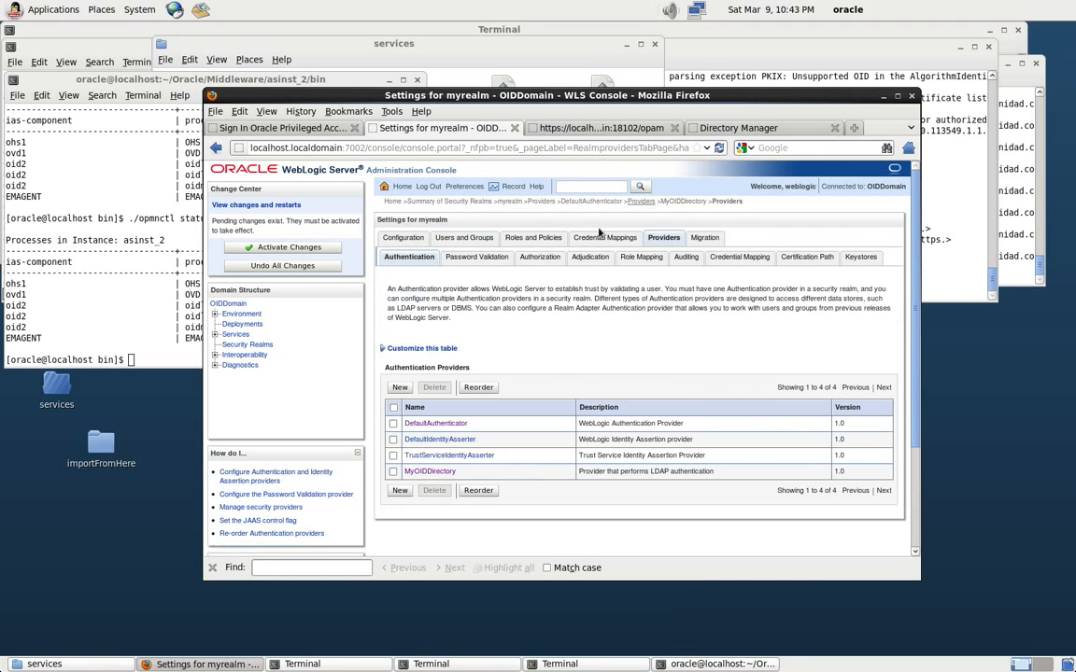
click(478, 387)
click(393, 381)
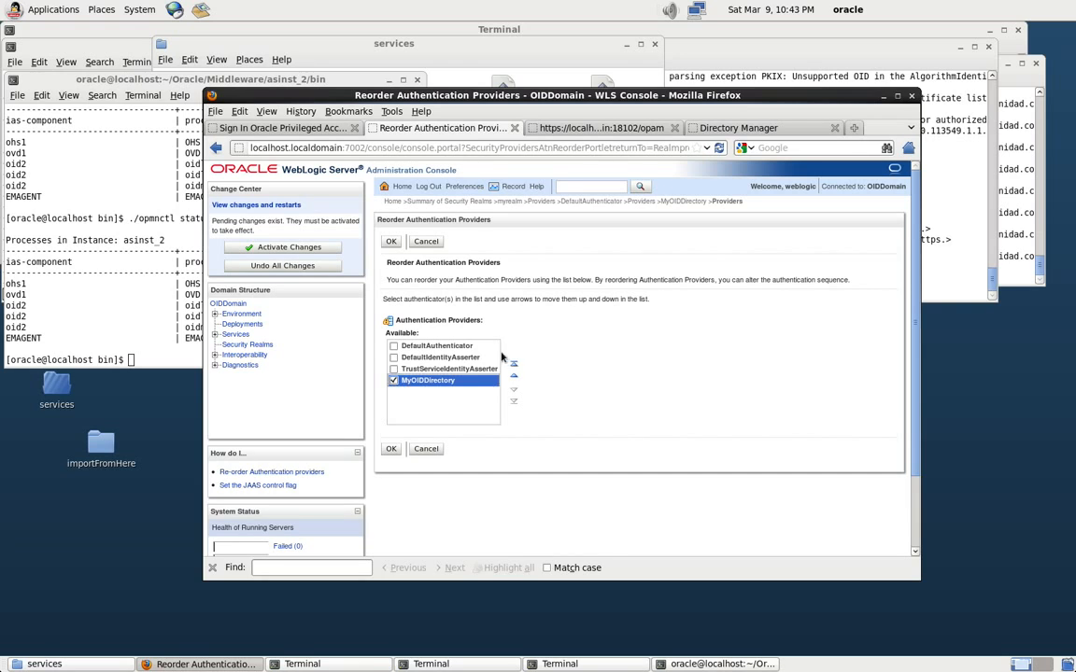
click(513, 364)
click(392, 449)
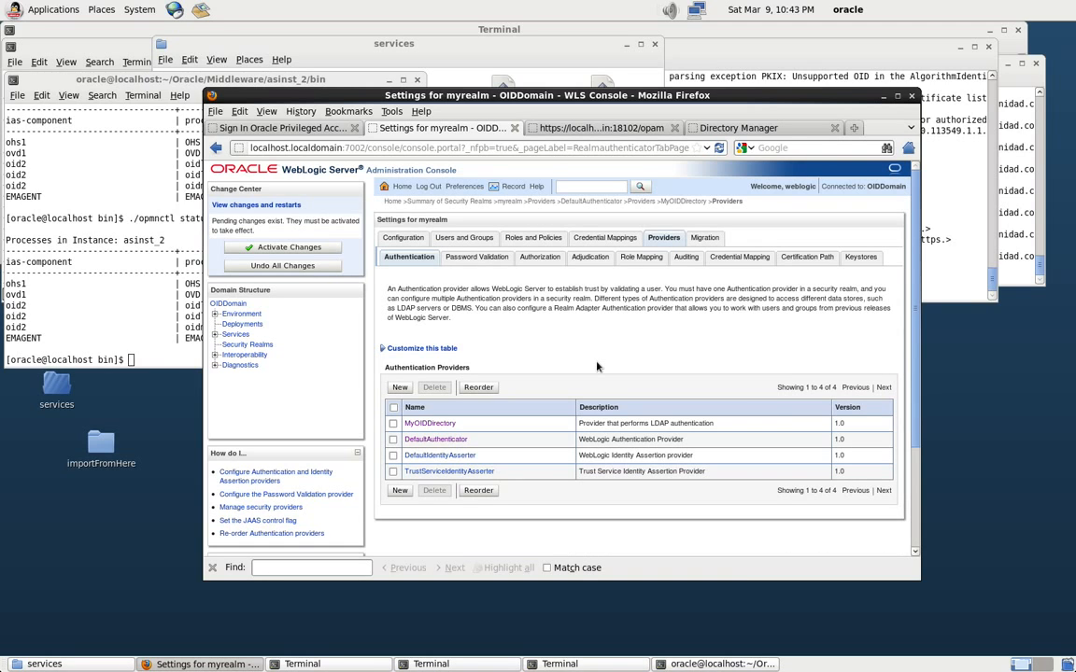
click(404, 238)
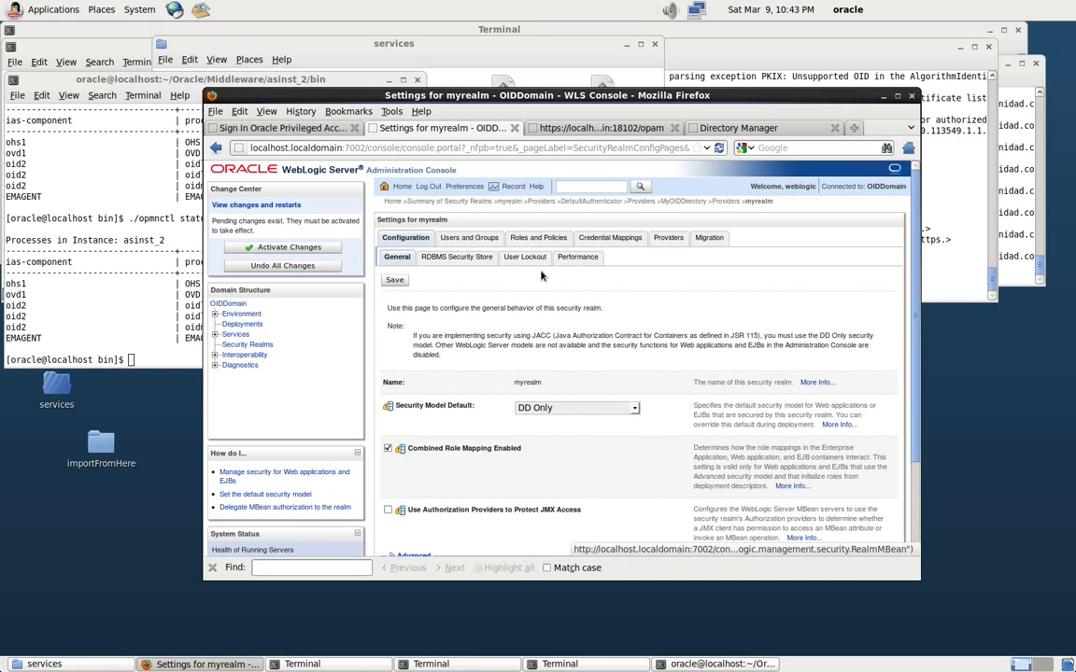
scroll(396, 415, down, 3)
scroll(390, 413, up, 3)
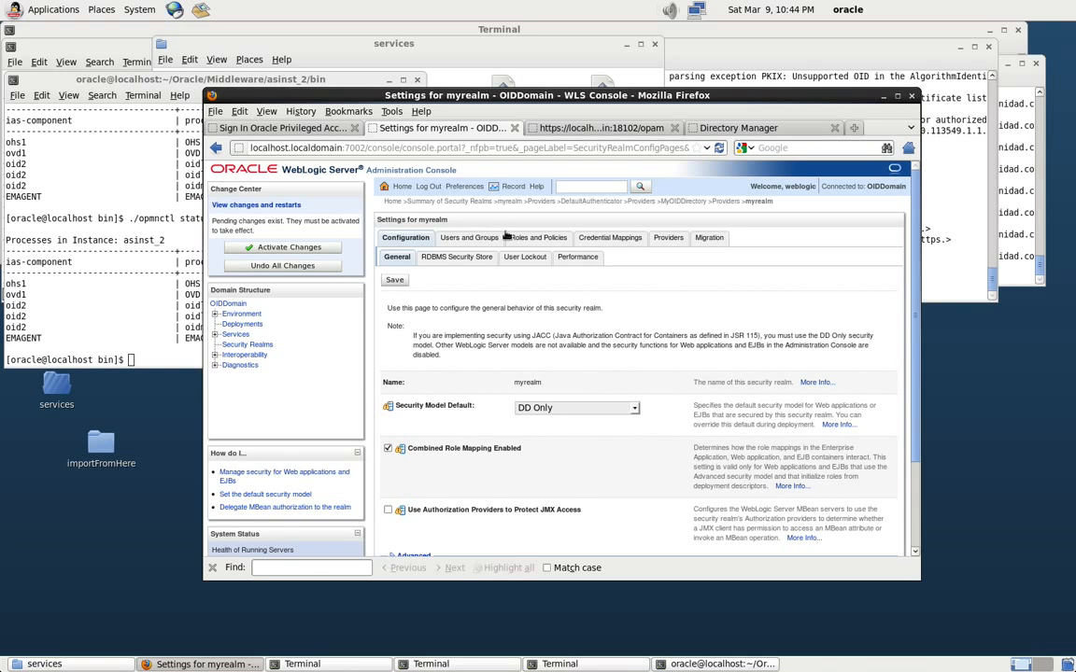
click(667, 238)
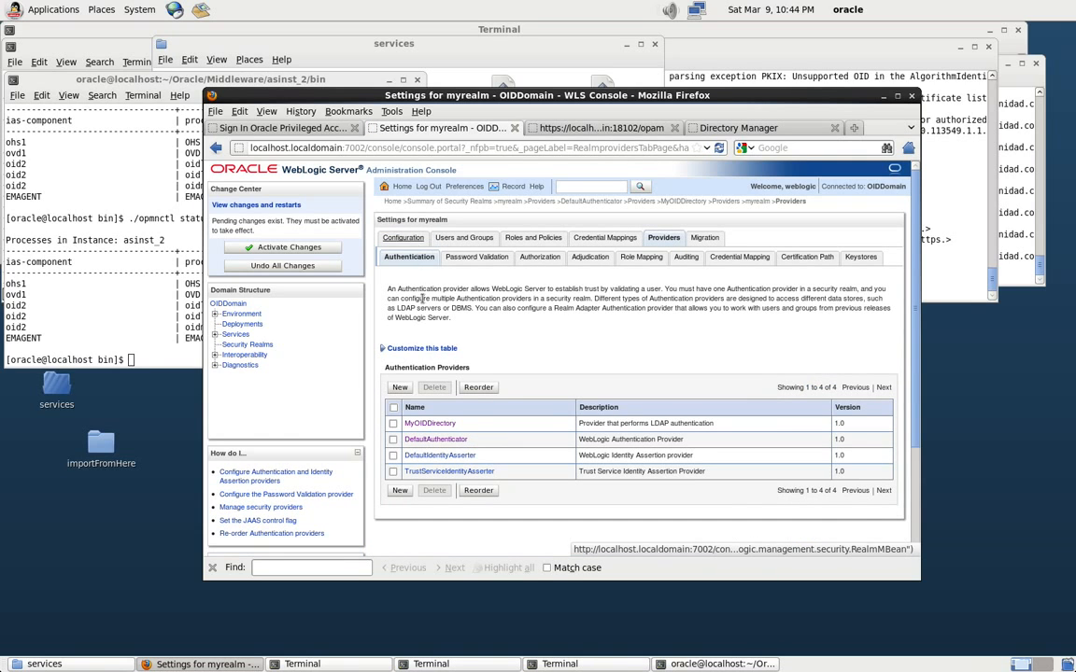
In MyOIDDirectory's Provider Specific settings, set Host to localhost.localdomain.
click(422, 424)
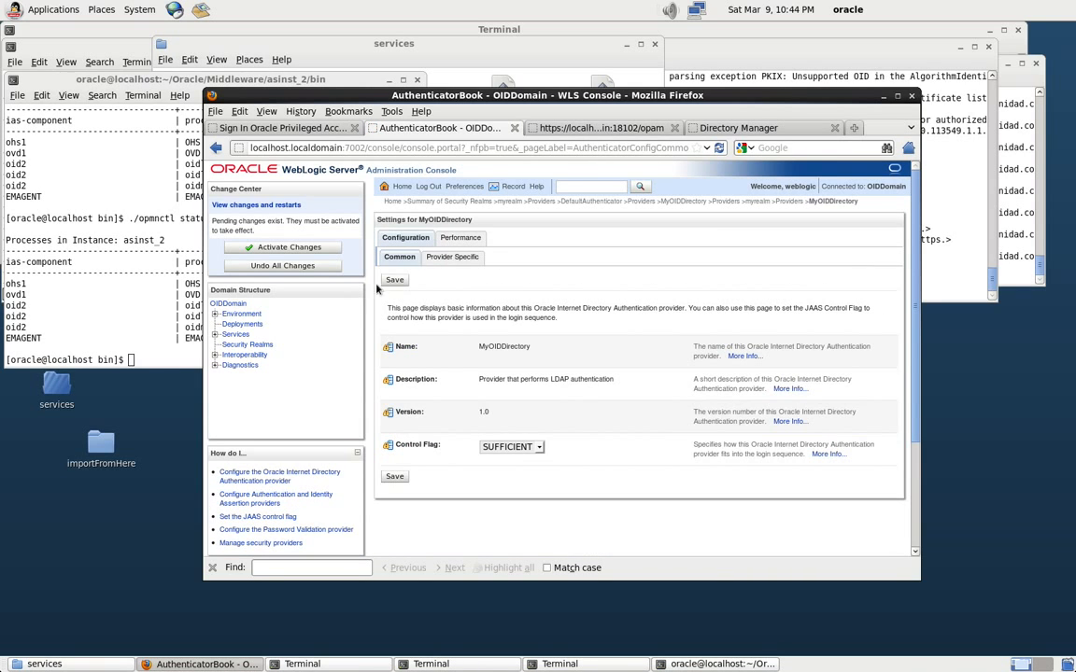
click(452, 257)
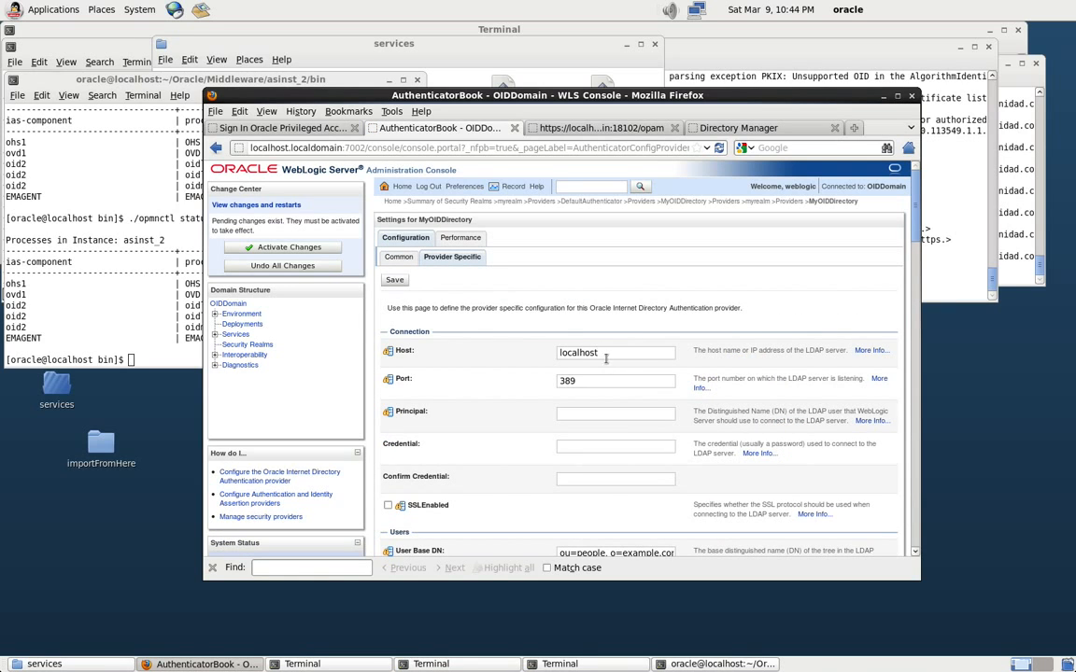
drag(606, 356, 551, 353)
text(localhost.lca)
key(BackSpace)
key(BackSpace)
text(ocalhost)
key(BackSpace)
key(BackSpace)
key(BackSpace)
key(BackSpace)
text(domain)
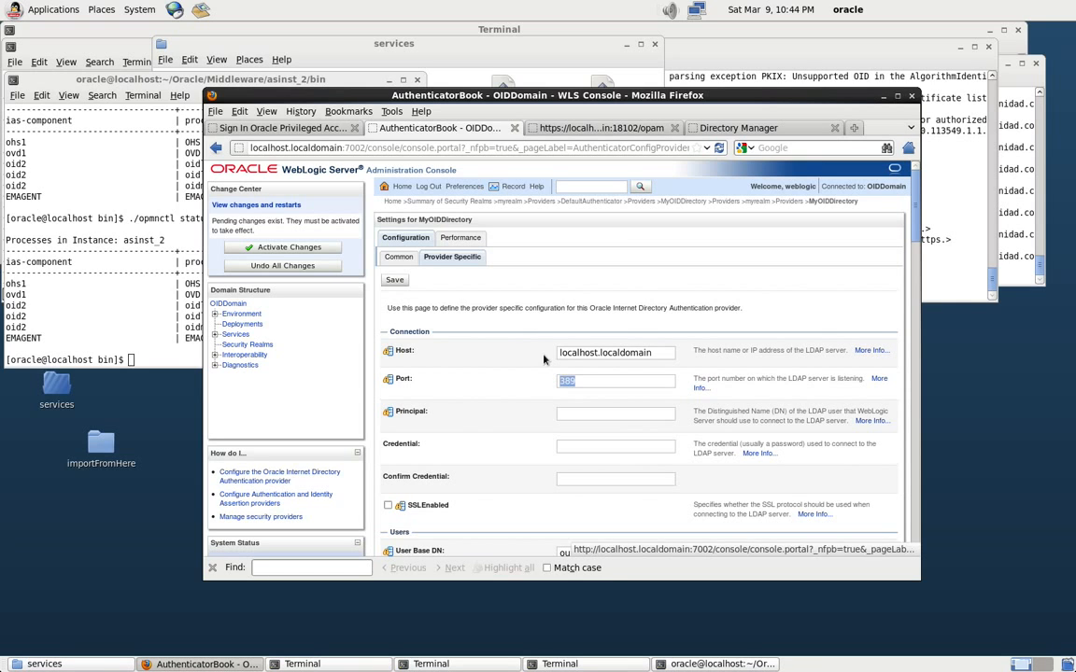
Set Port to 3061 and Principal to cn=orcladmin, checking the OID details in Directory Services Manager.
click(738, 127)
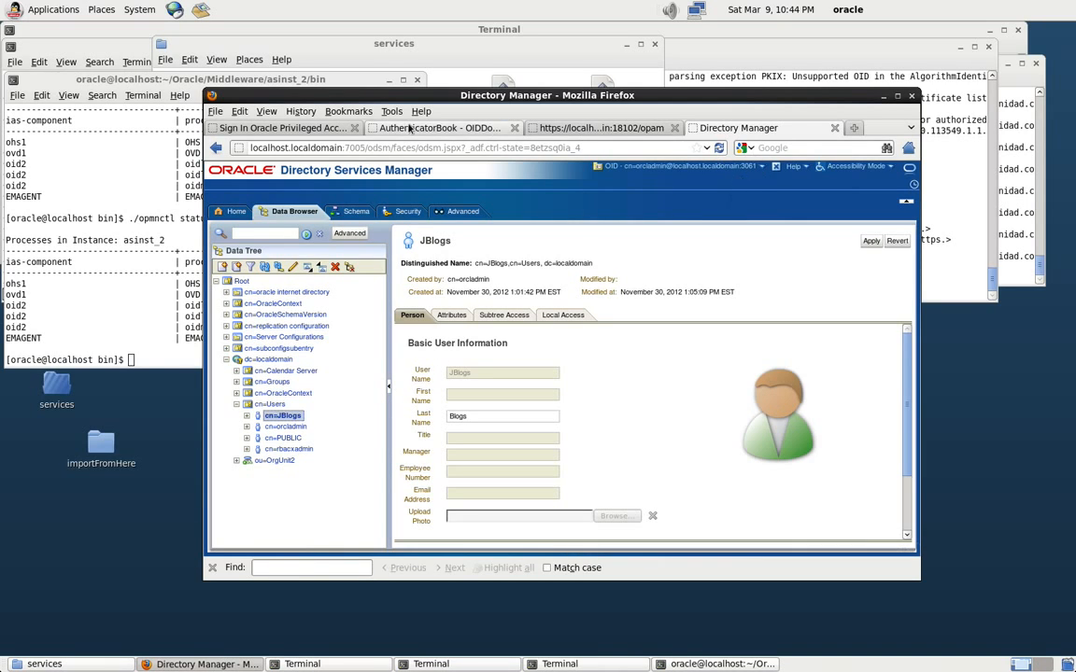
click(439, 128)
key(BackSpace)
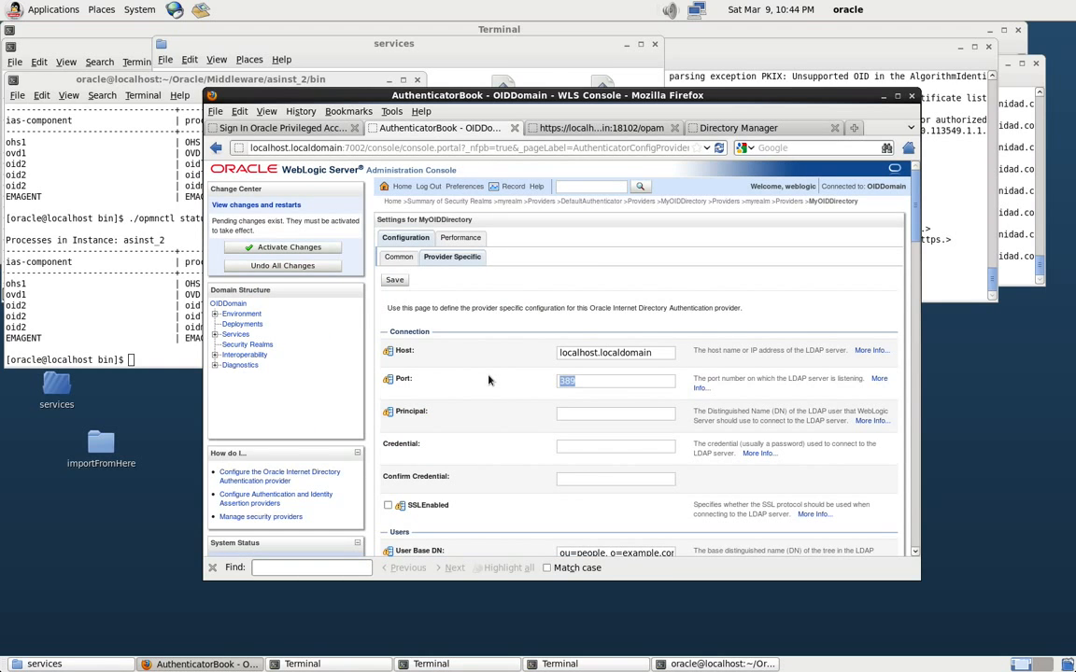
text(3061)
key(Tab)
key(Tab)
text(cn=orcladmin)
key(Tab)
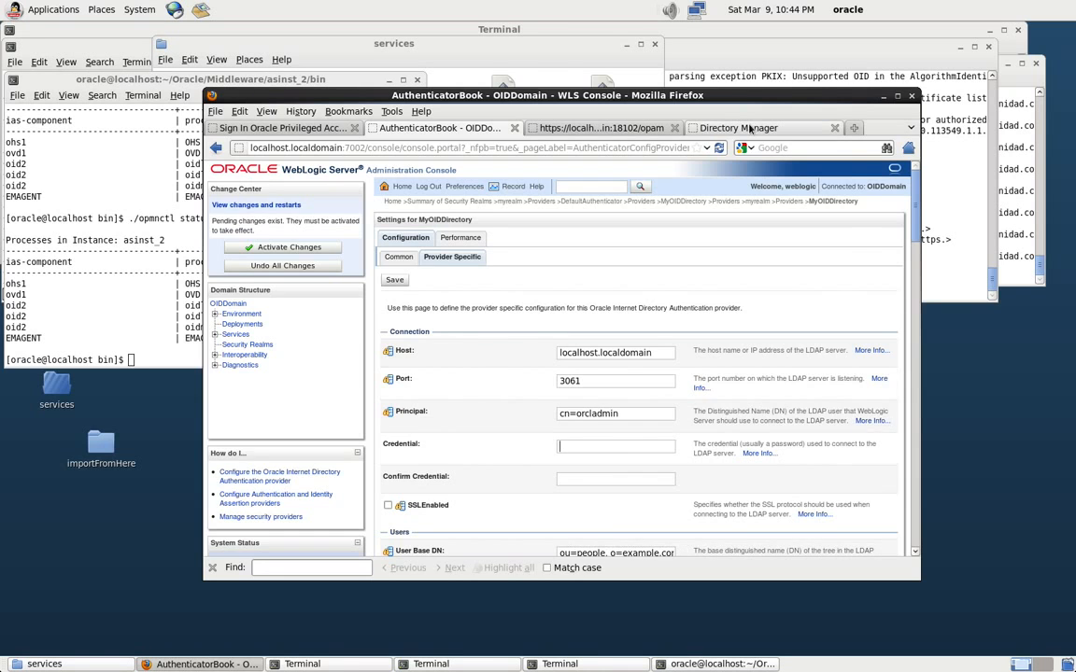
Fill in the Credential and Confirm Credential fields with the directory admin password.
click(729, 128)
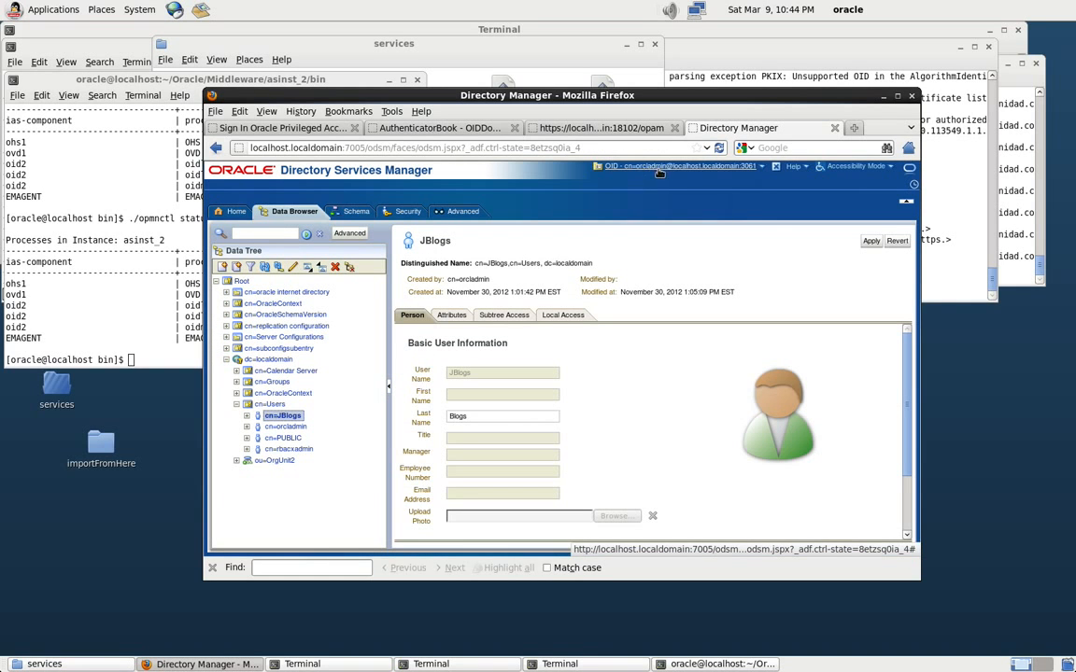
click(434, 128)
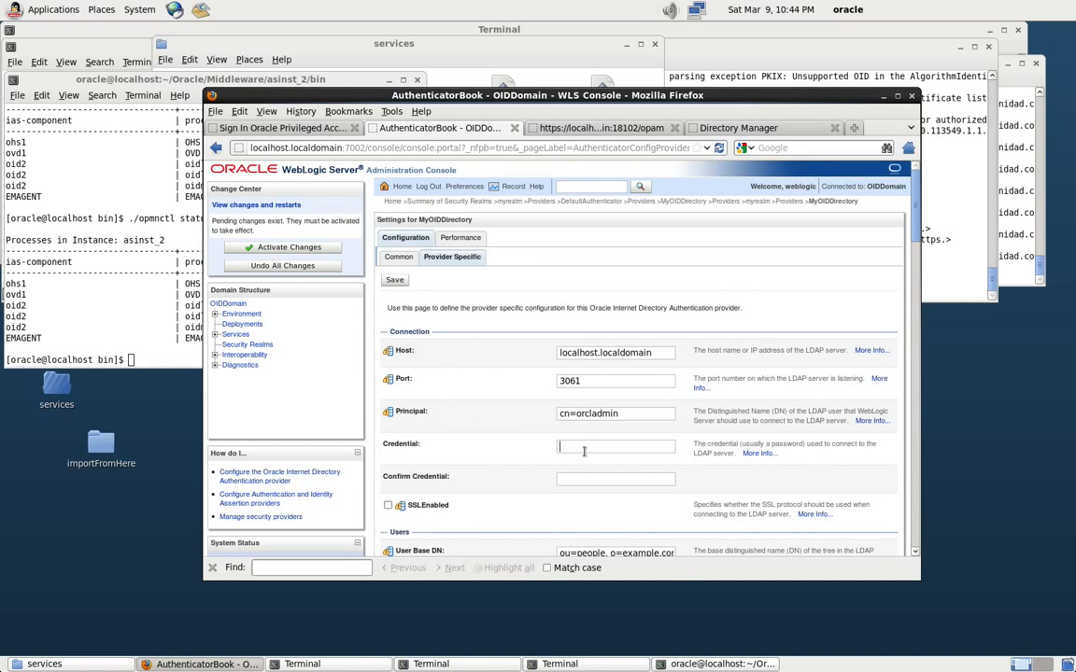
key(Tab)
key(Tab)
text(••)
scroll(584, 451, down, 3)
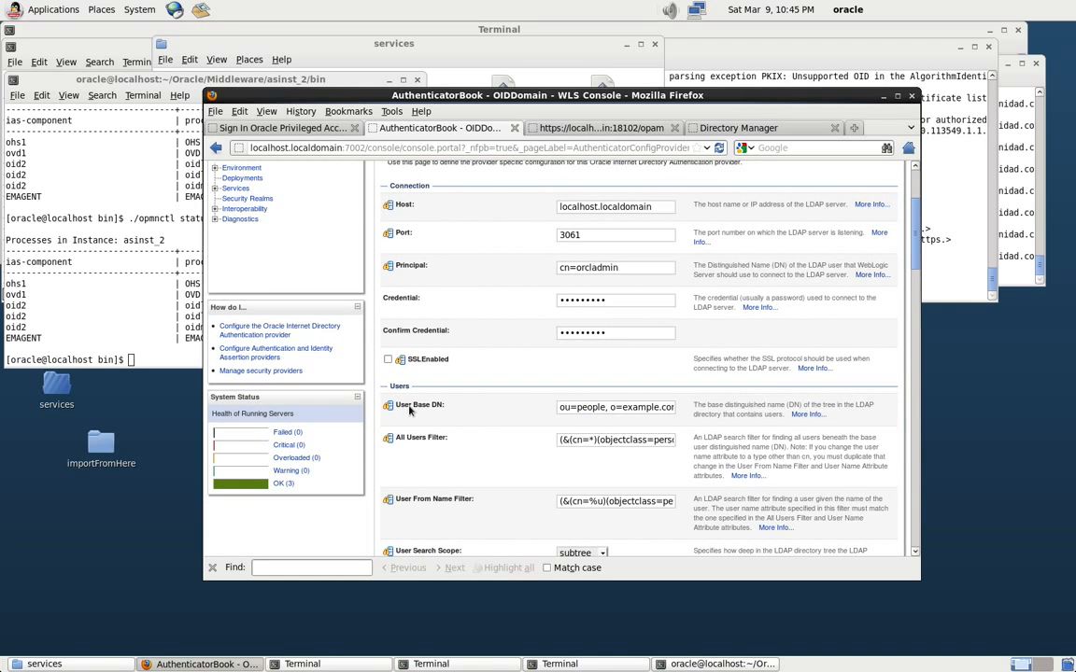
drag(408, 406, 442, 407)
Open cn=Users in Directory Services Manager and copy its DN cn=Users, dc=localdomain.
click(733, 129)
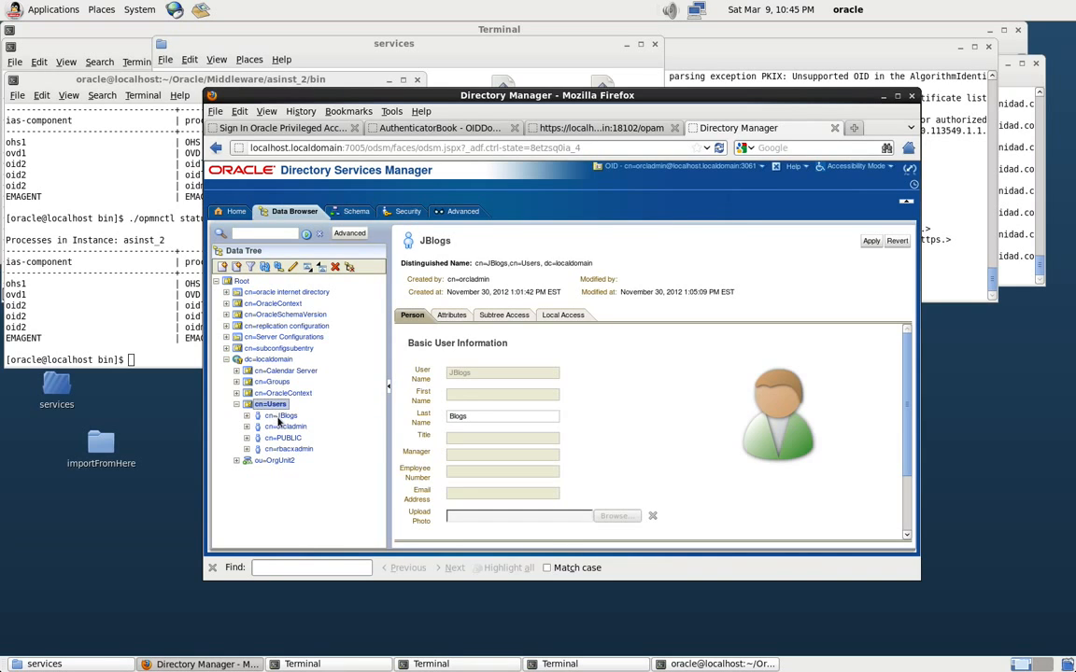
click(270, 404)
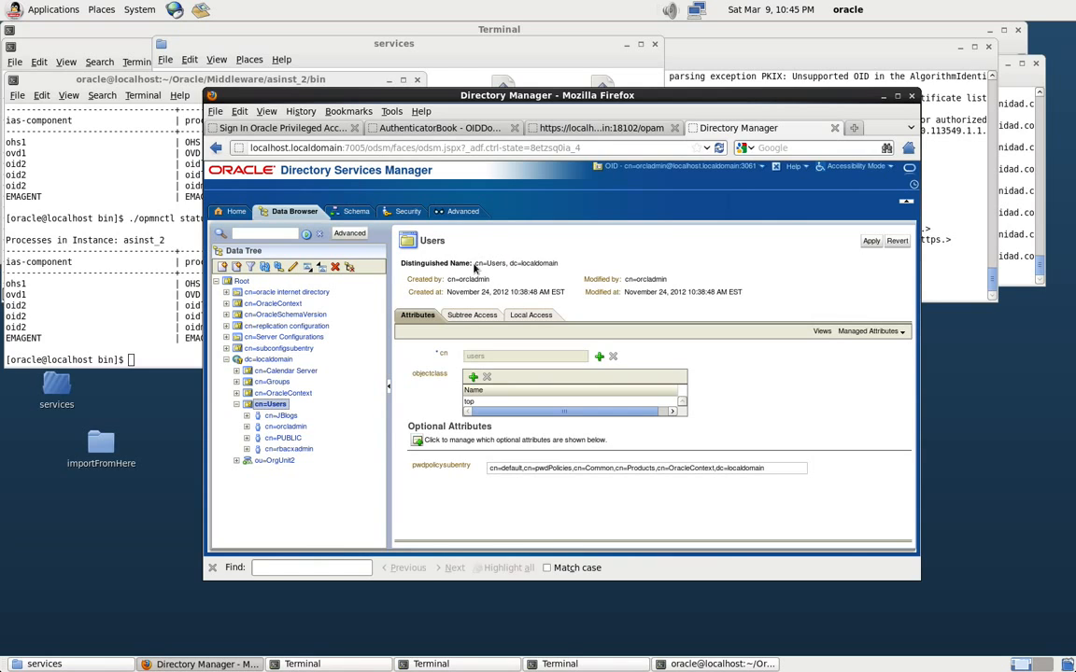
drag(475, 263, 560, 265)
key(ctrl+c)
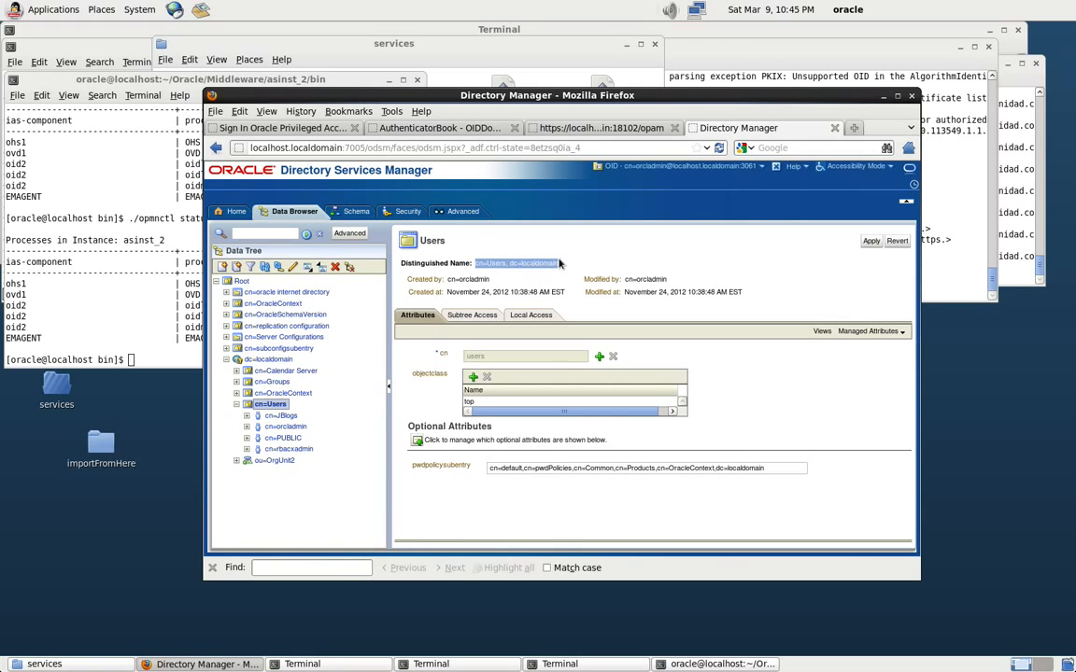
Paste cn=Users, dc=localdomain as MyOIDDirectory's User Base DN and review the All Users Filter.
click(451, 130)
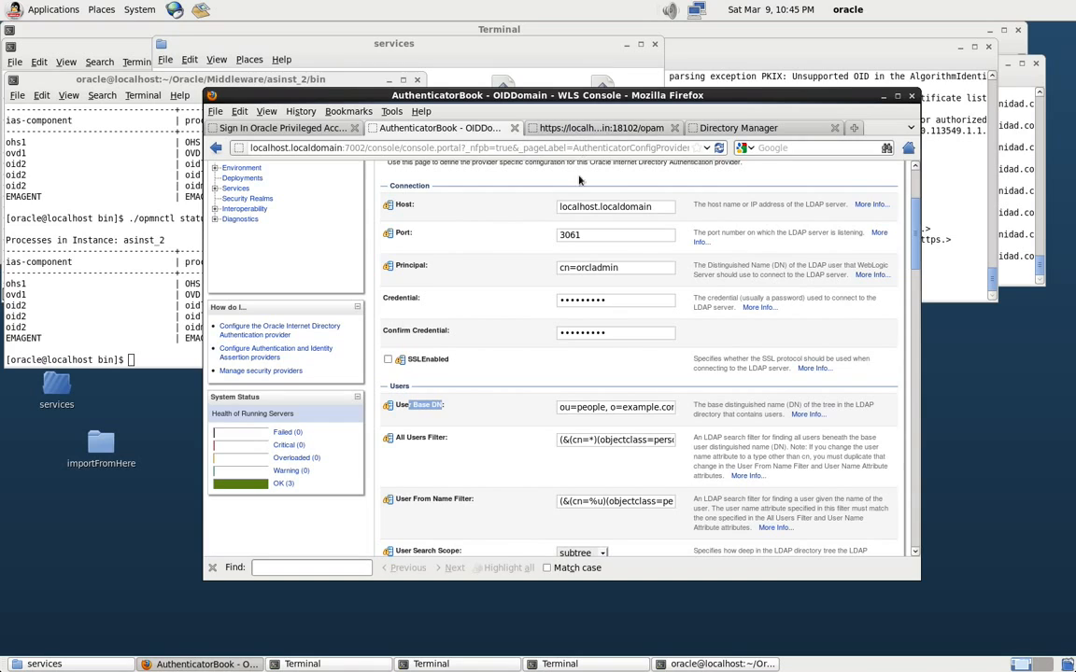
triple_click(576, 408)
key(ctrl+v)
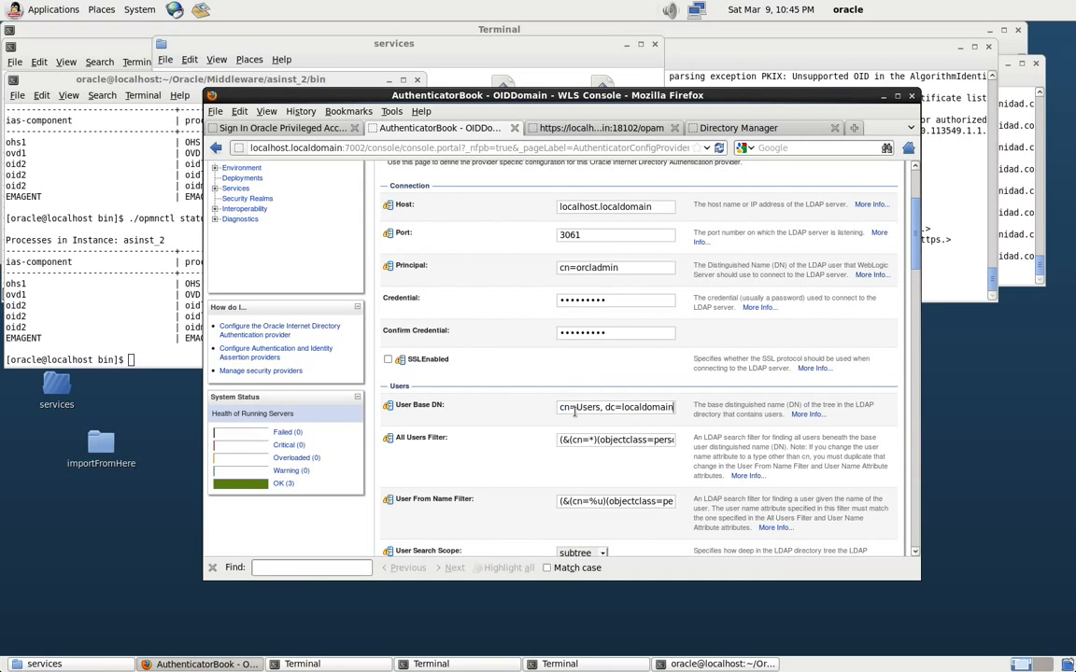
drag(572, 441, 673, 440)
click(580, 441)
click(614, 440)
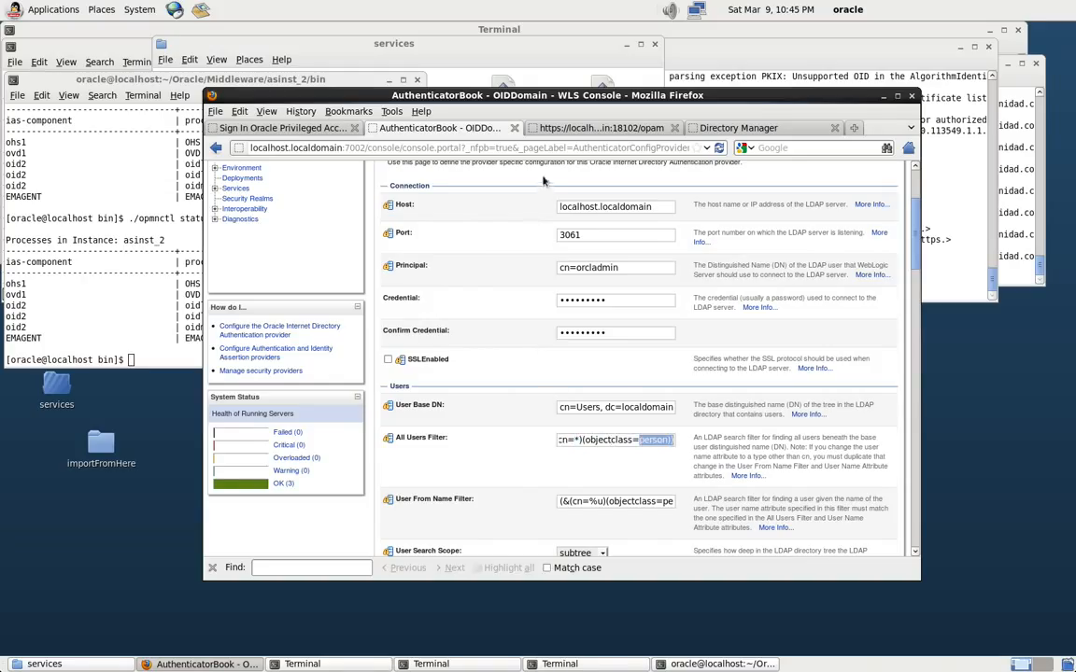
click(598, 128)
click(743, 128)
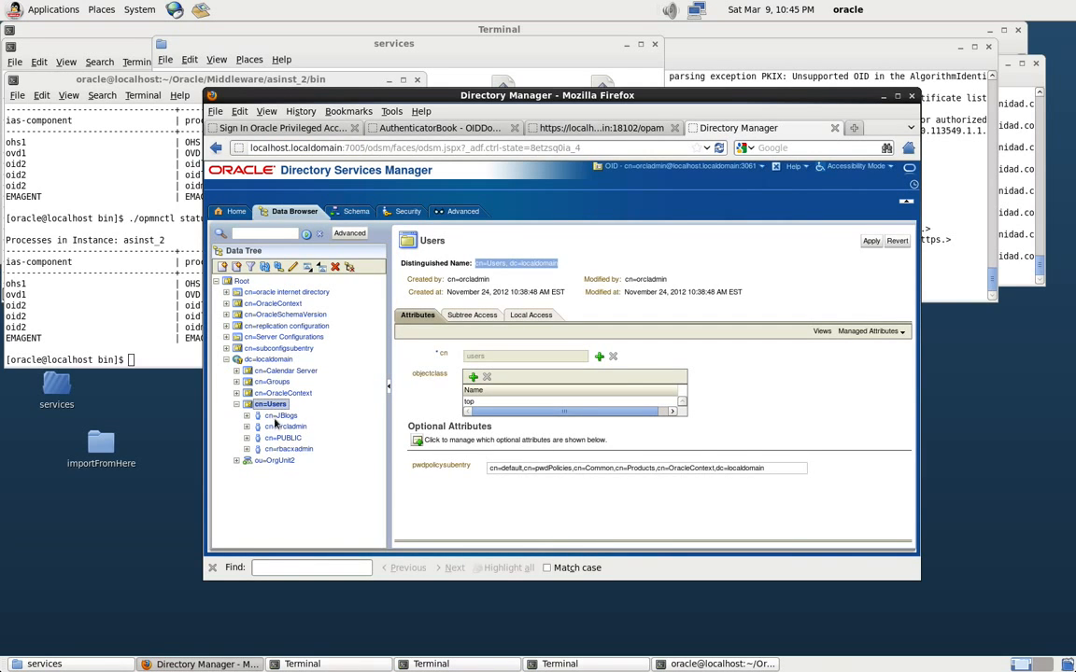
Show the test user's attributes, with objectclass person and a userPassword value.
click(276, 416)
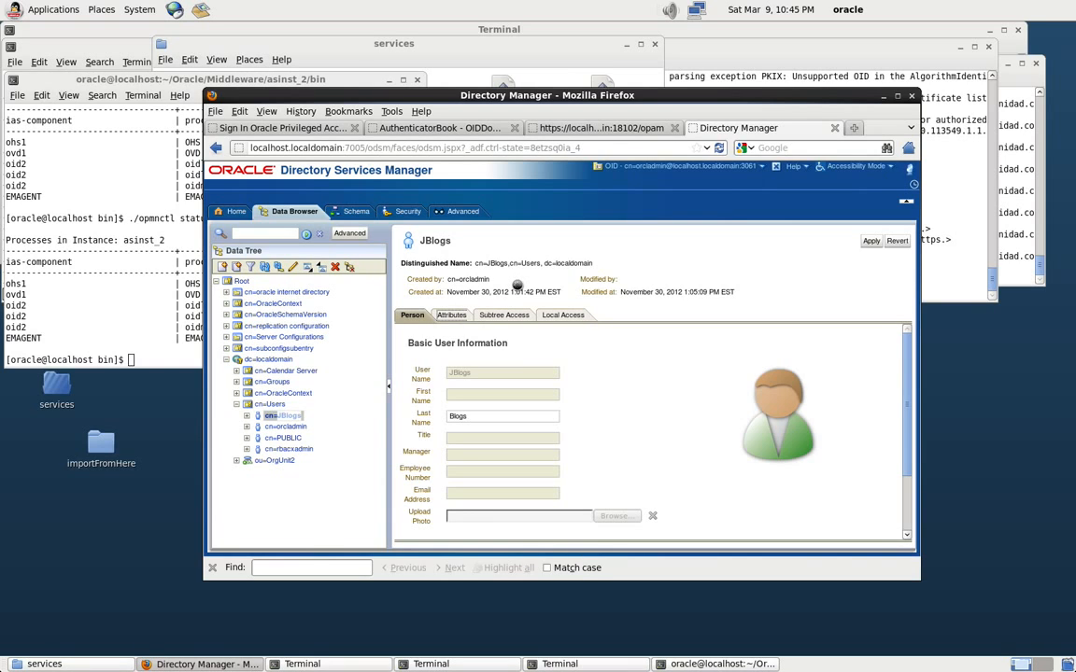
click(451, 315)
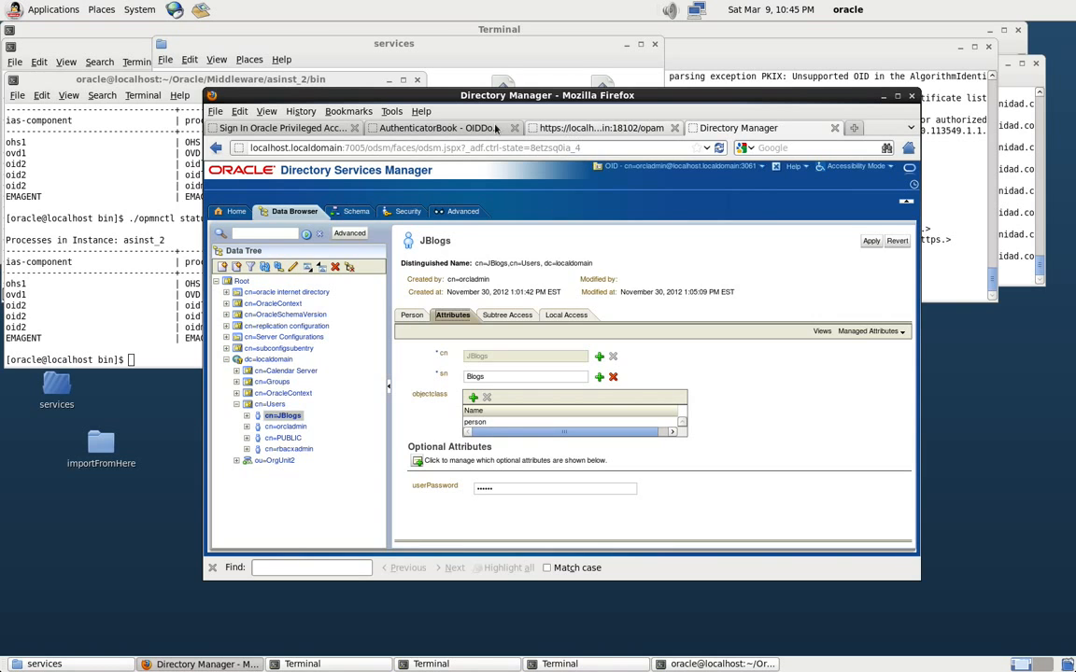
click(441, 131)
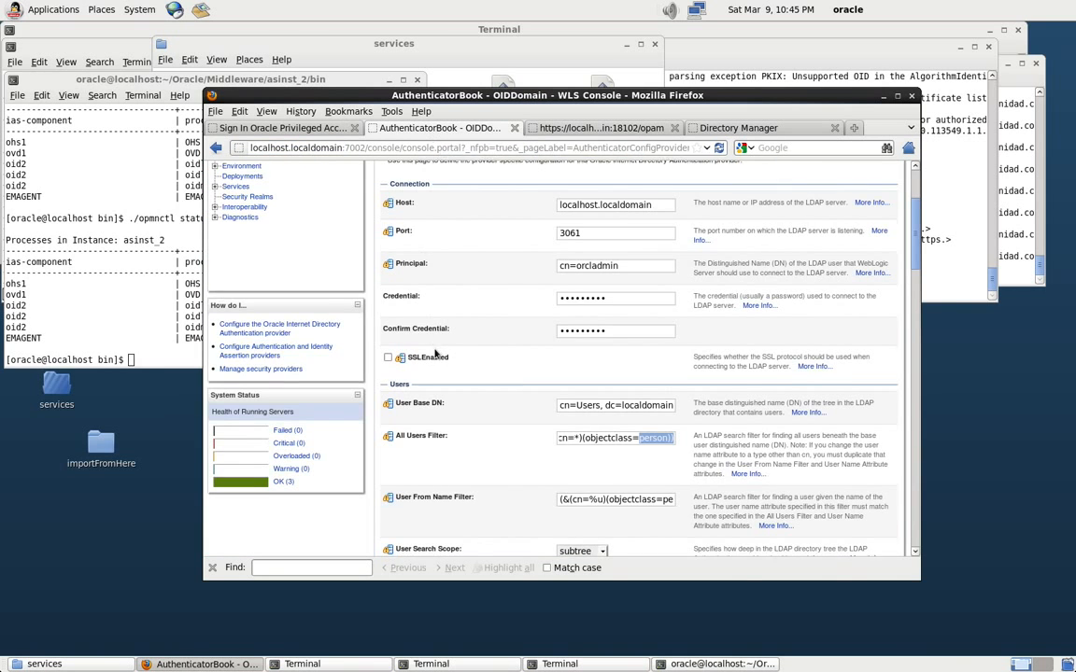
Tick Use Retrieved User Name as Principal, then open NewGroup under cn=Groups in Directory Services Manager.
scroll(434, 353, down, 3)
scroll(434, 354, down, 3)
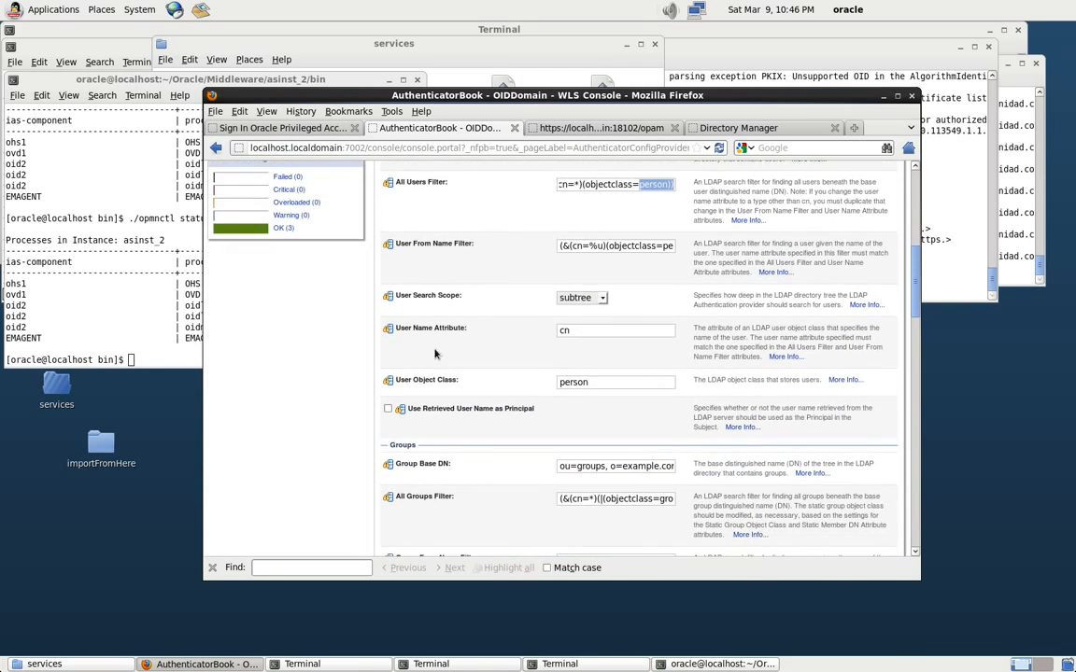
click(389, 409)
scroll(573, 426, down, 3)
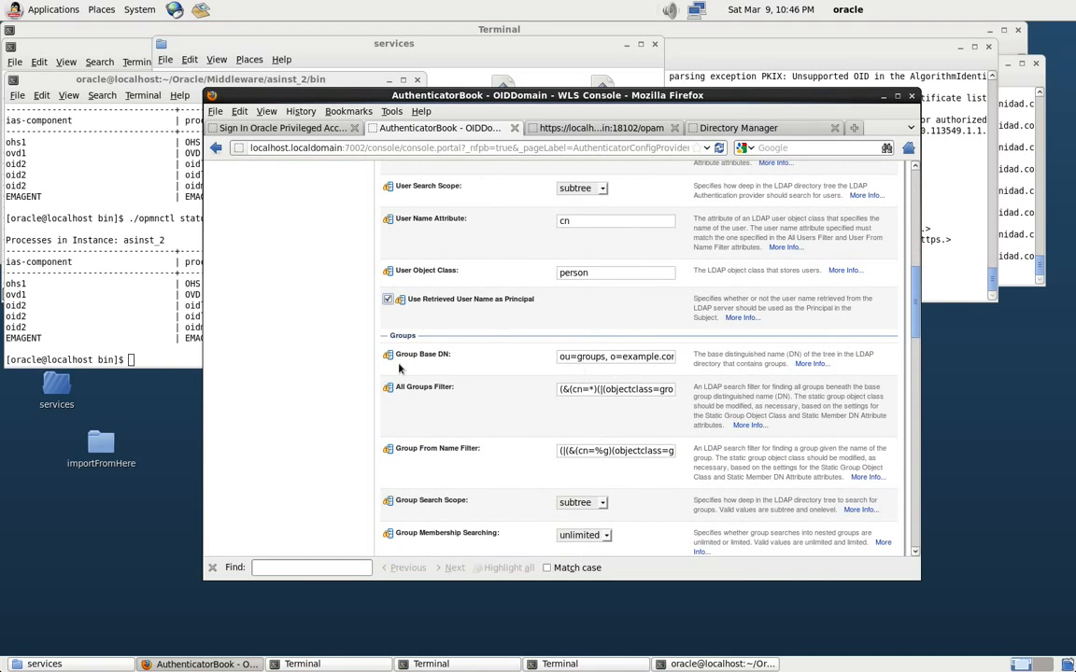
click(737, 130)
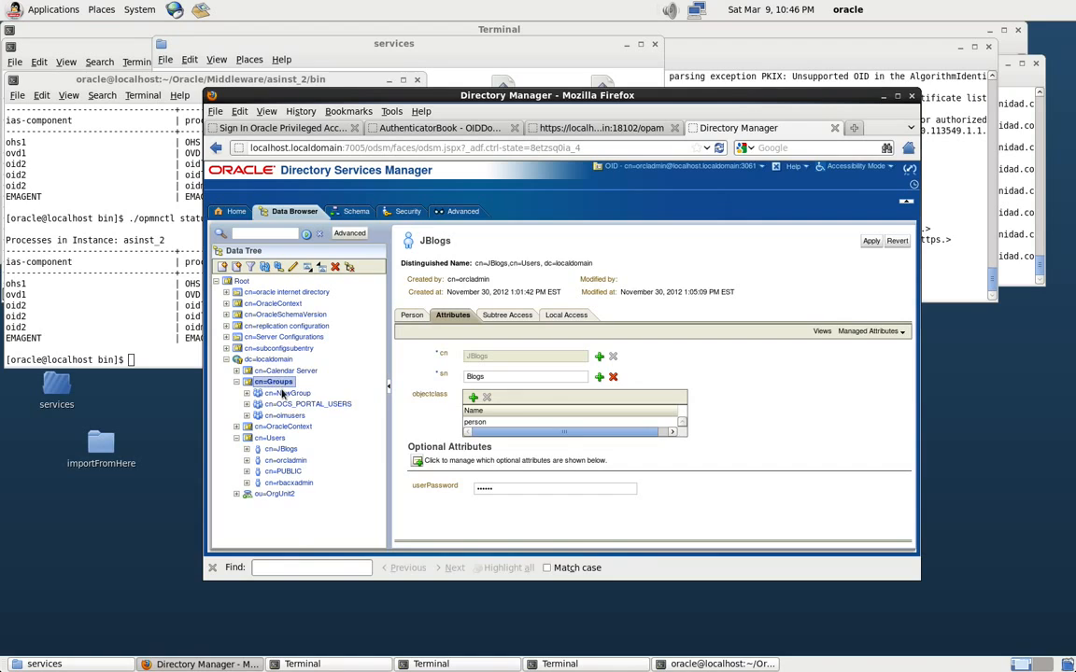
click(291, 393)
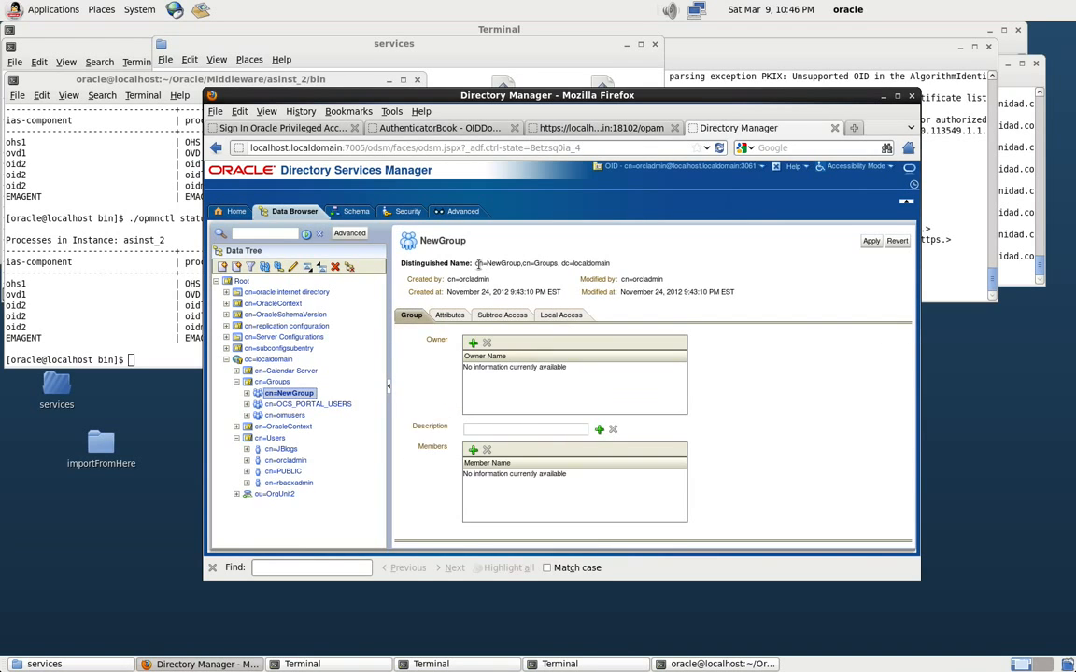
Copy cn=Groups, dc=localdomain from NewGroup's DN and return to MyOIDDirectory's settings.
drag(523, 265, 616, 267)
key(ctrl+c)
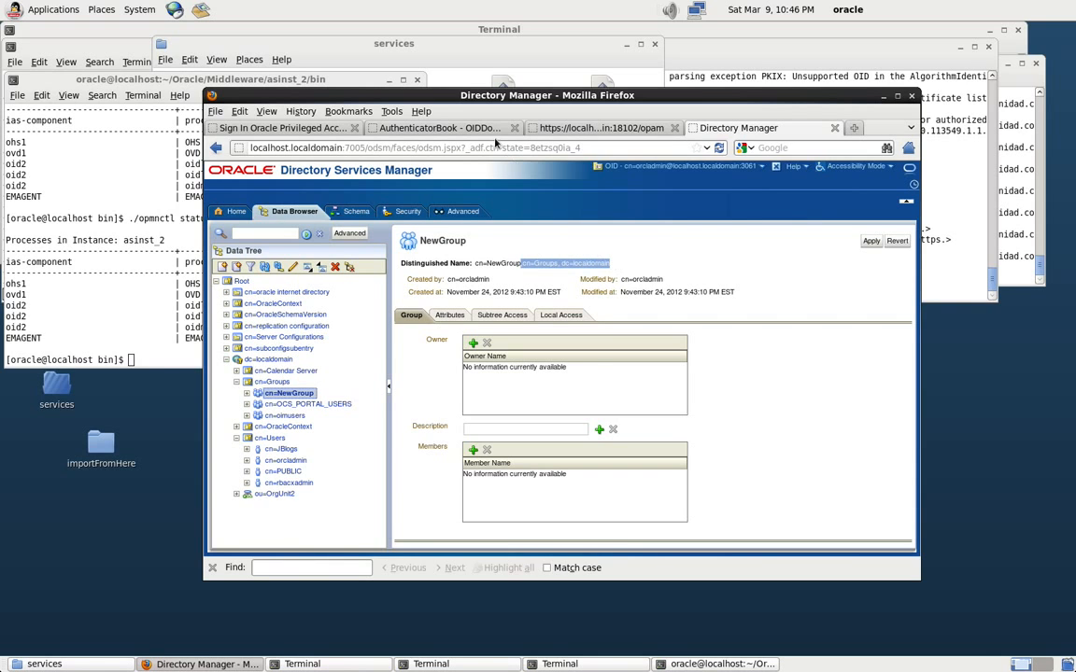
click(439, 128)
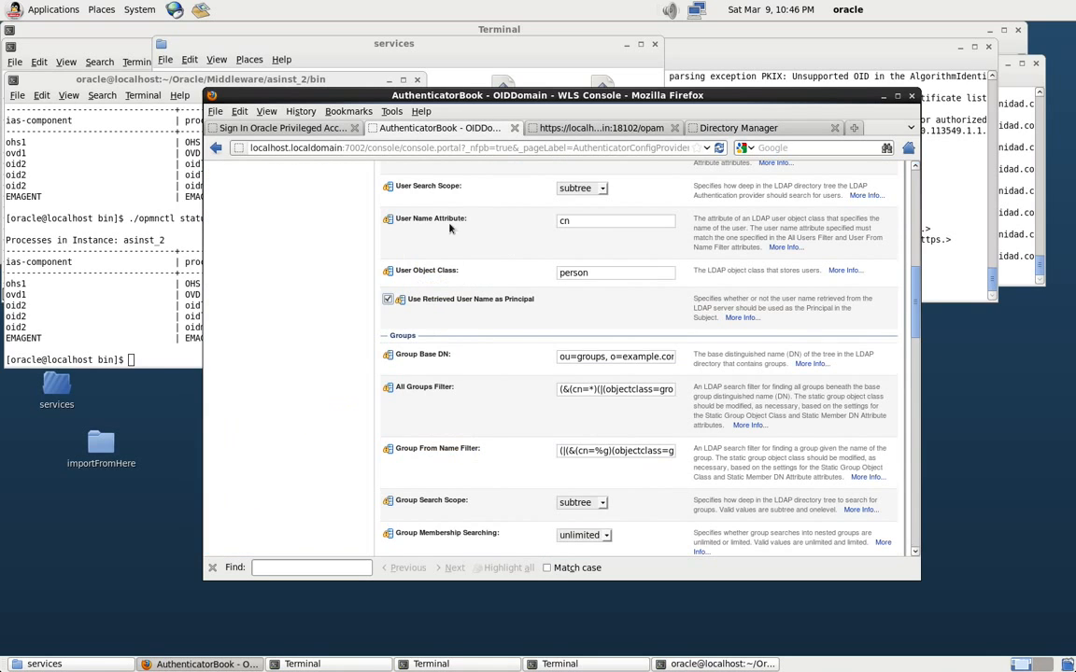
Replace the Group Base DN with the pasted value cn=Groups, dc=localdomain.
triple_click(561, 358)
key(ctrl+v)
scroll(545, 331, down, 1)
drag(576, 321, 492, 320)
click(506, 336)
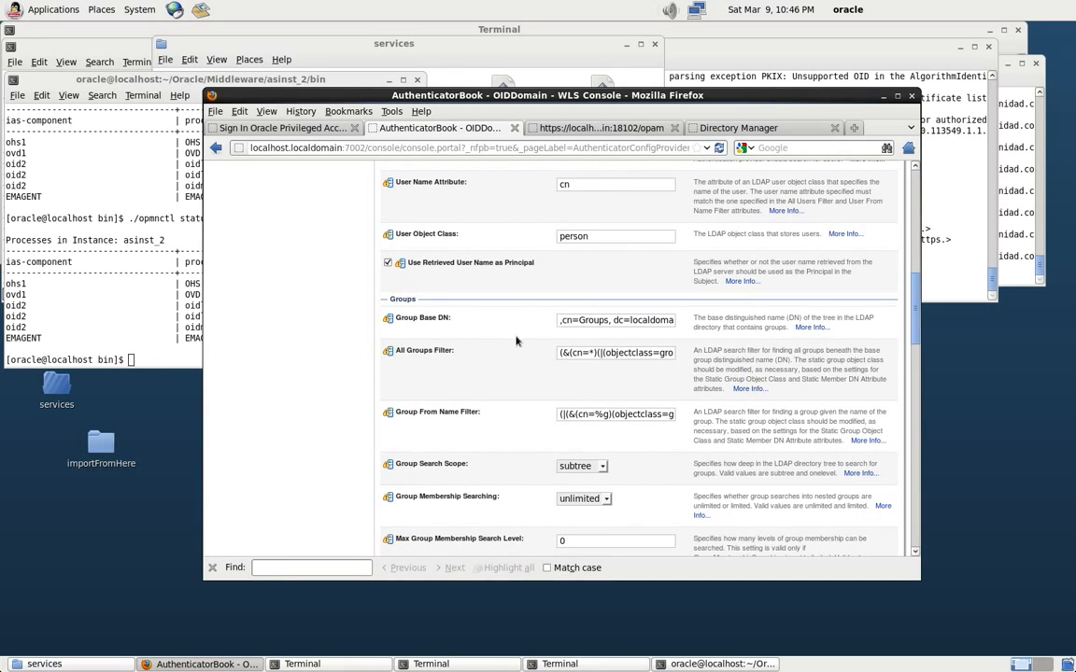
Save the MyOIDDirectory provider-specific settings from the bottom of the page.
scroll(512, 366, down, 3)
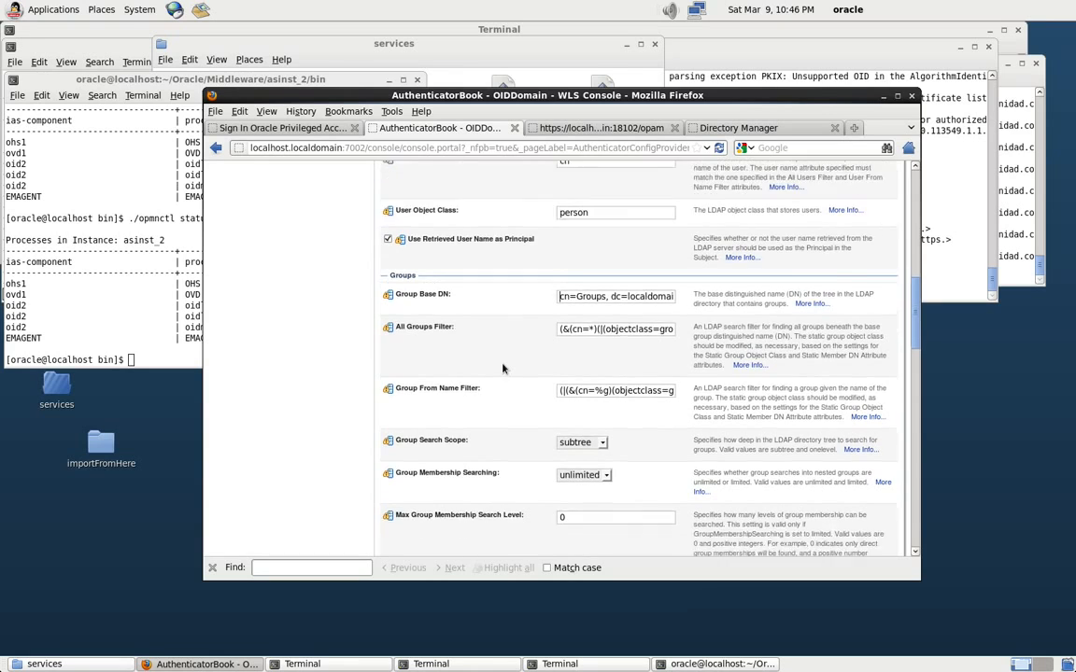
scroll(503, 368, down, 10)
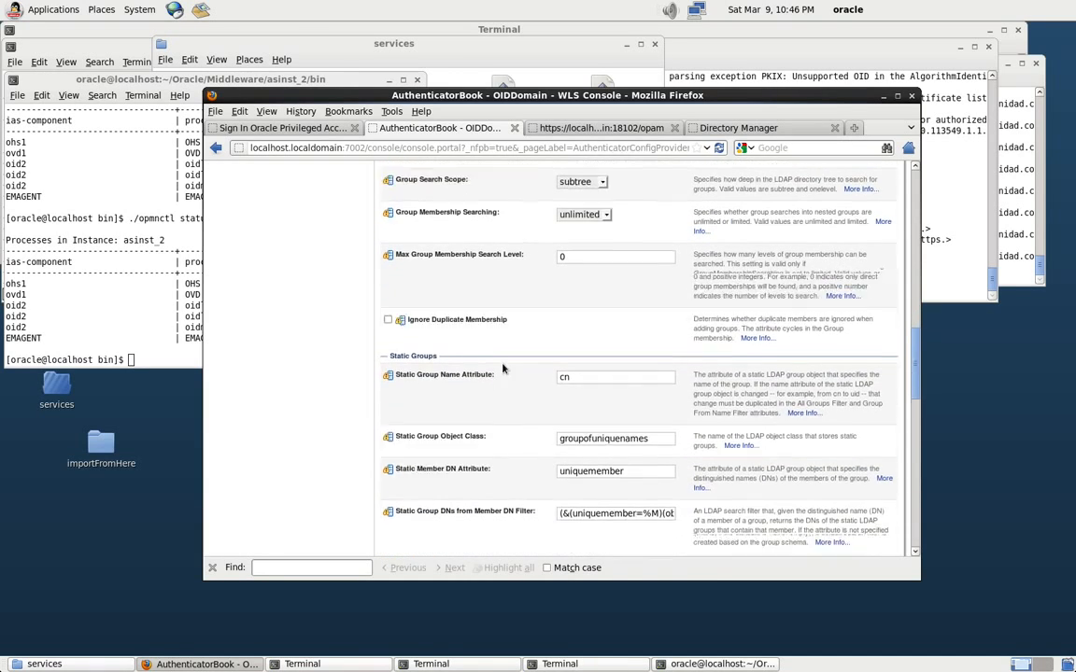
scroll(502, 368, down, 8)
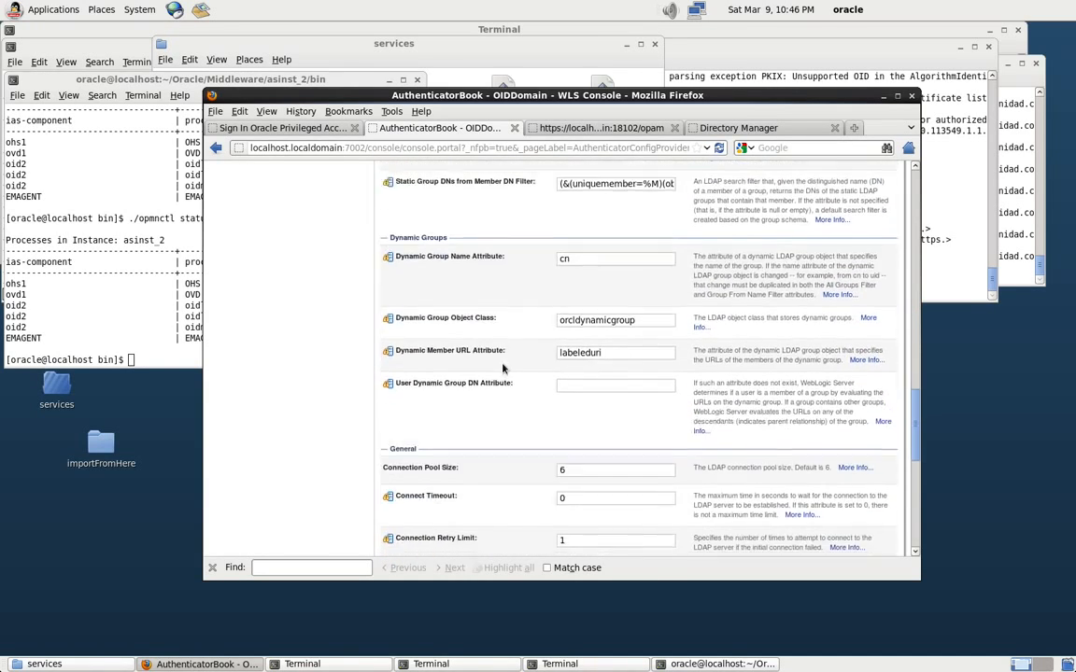
scroll(503, 368, down, 8)
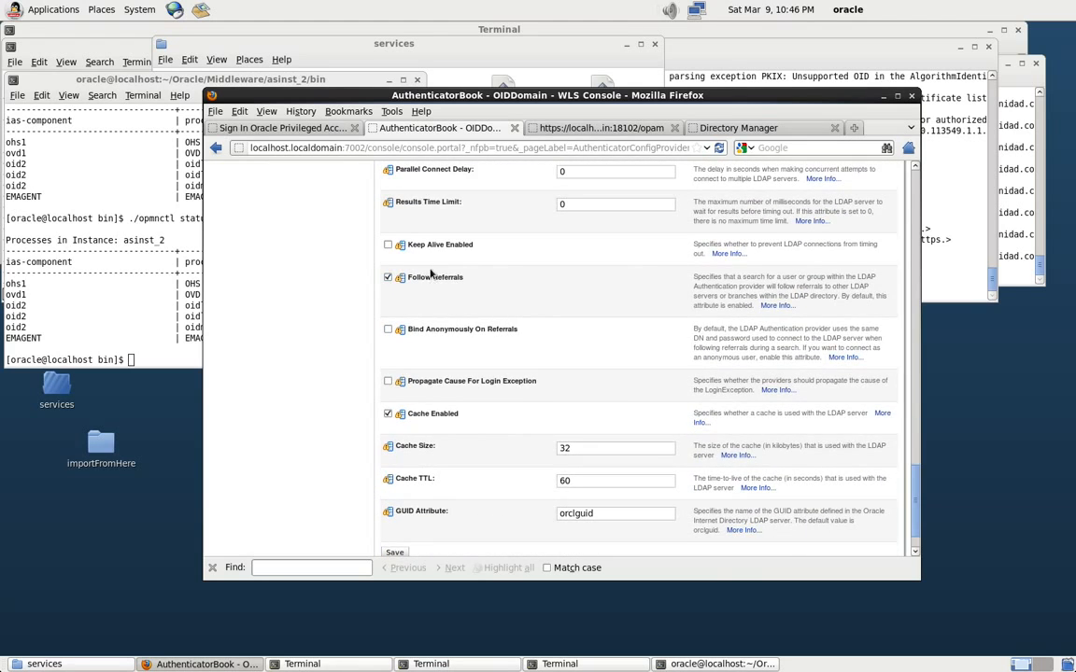
scroll(439, 316, up, 8)
scroll(439, 316, down, 7)
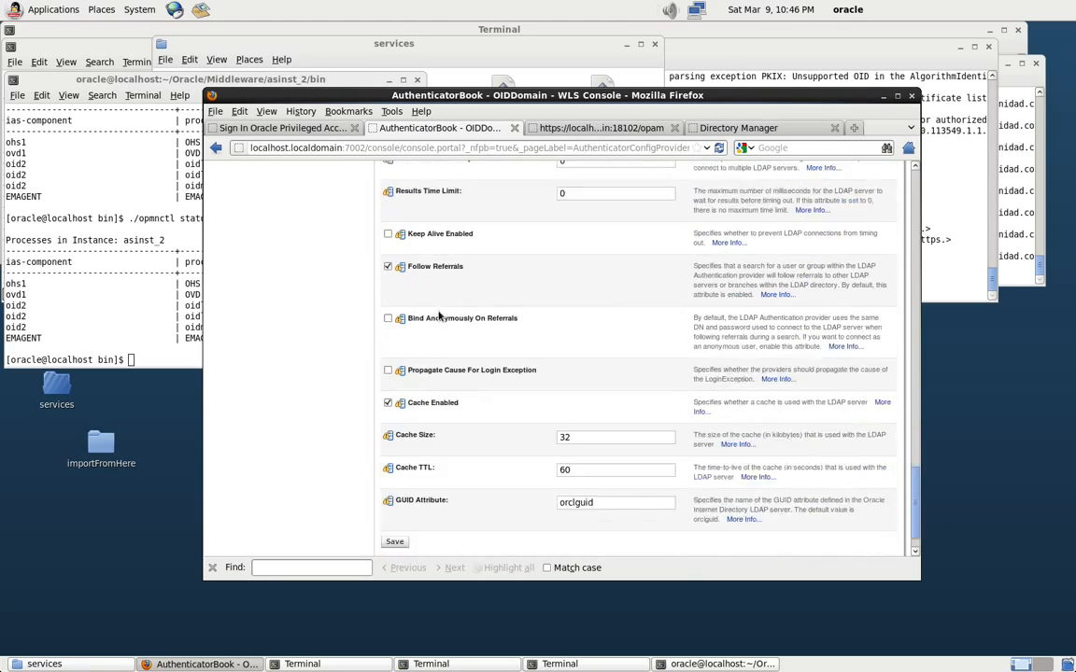
click(394, 496)
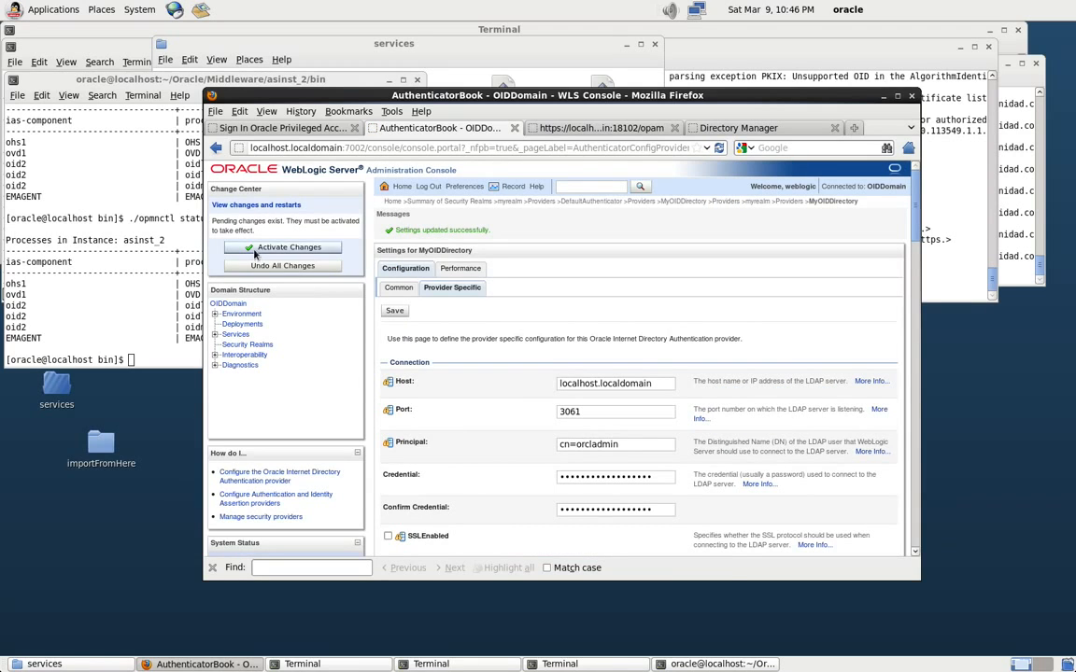
Activate the MyOIDDirectory changes, leaving 3 items to restart, and bring up the server-log terminal.
click(254, 247)
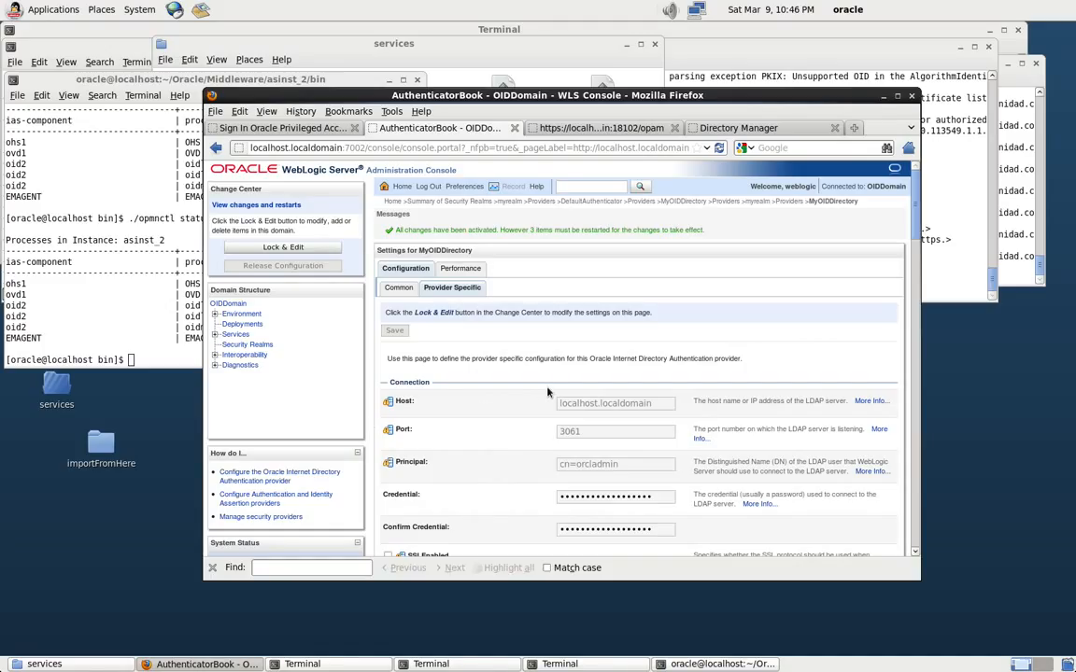
click(567, 667)
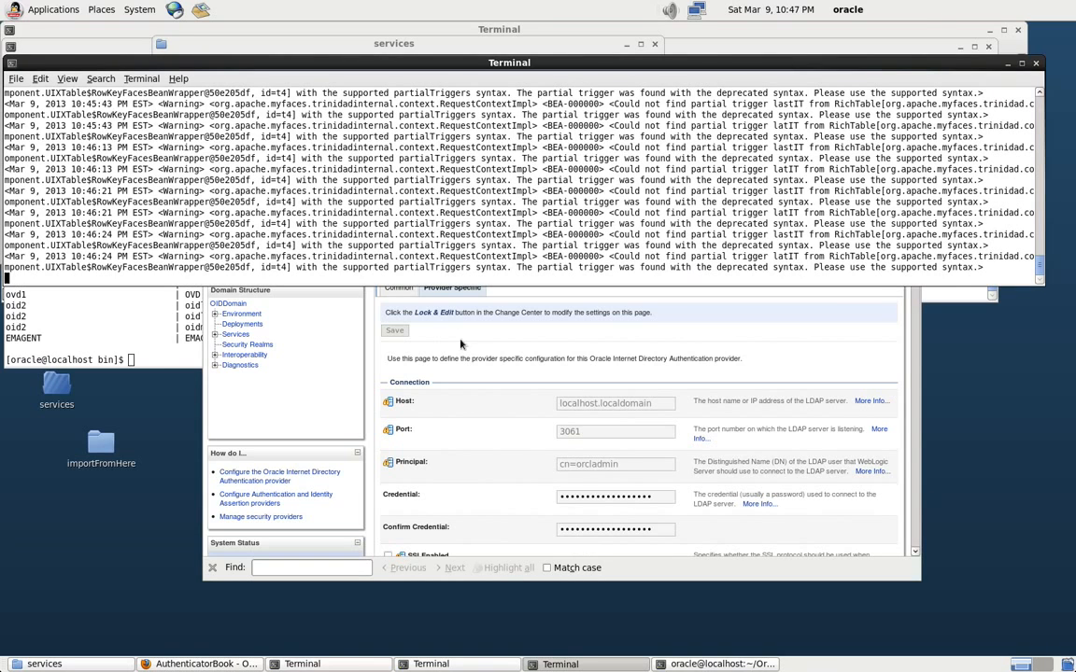
Stop both managed servers and the Admin Server with Ctrl+C in each terminal.
key(ctrl+c)
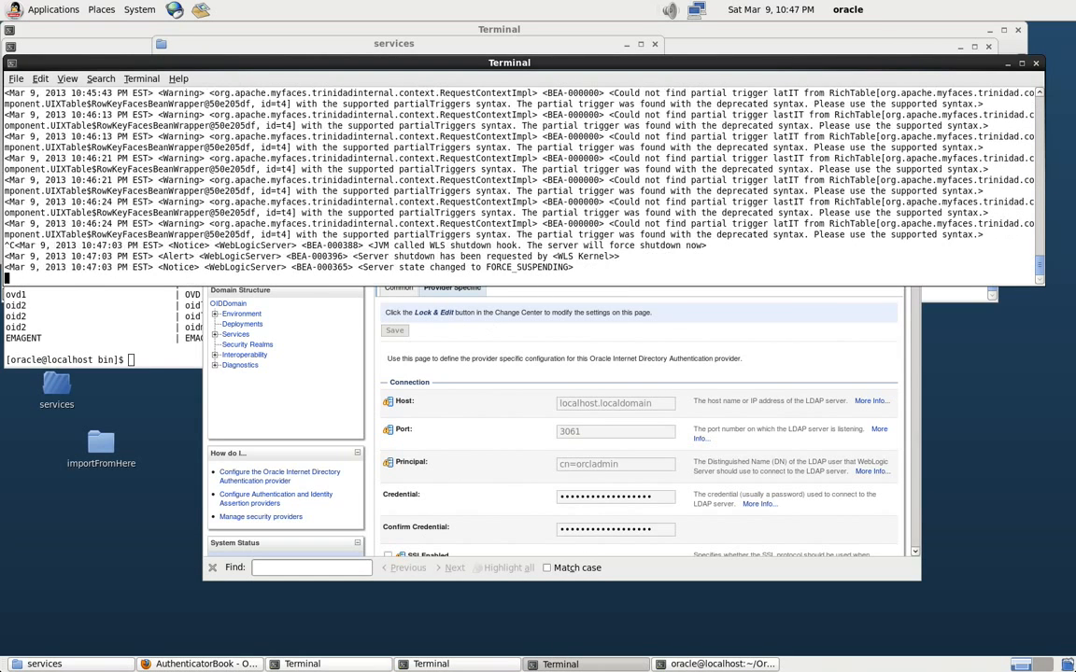
click(419, 665)
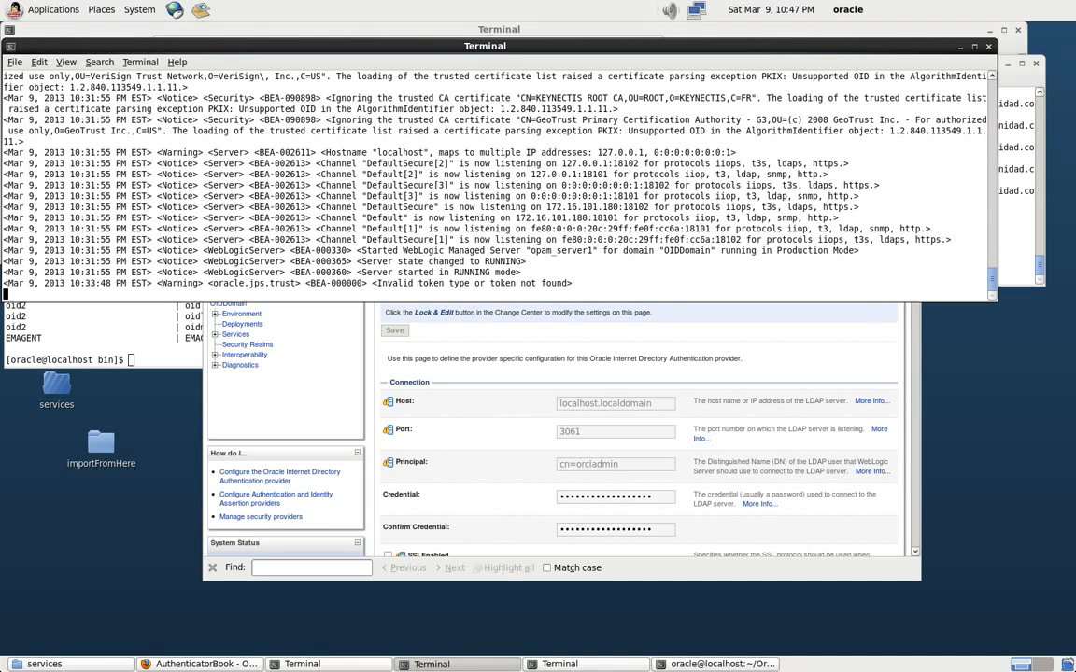
key(ctrl+c)
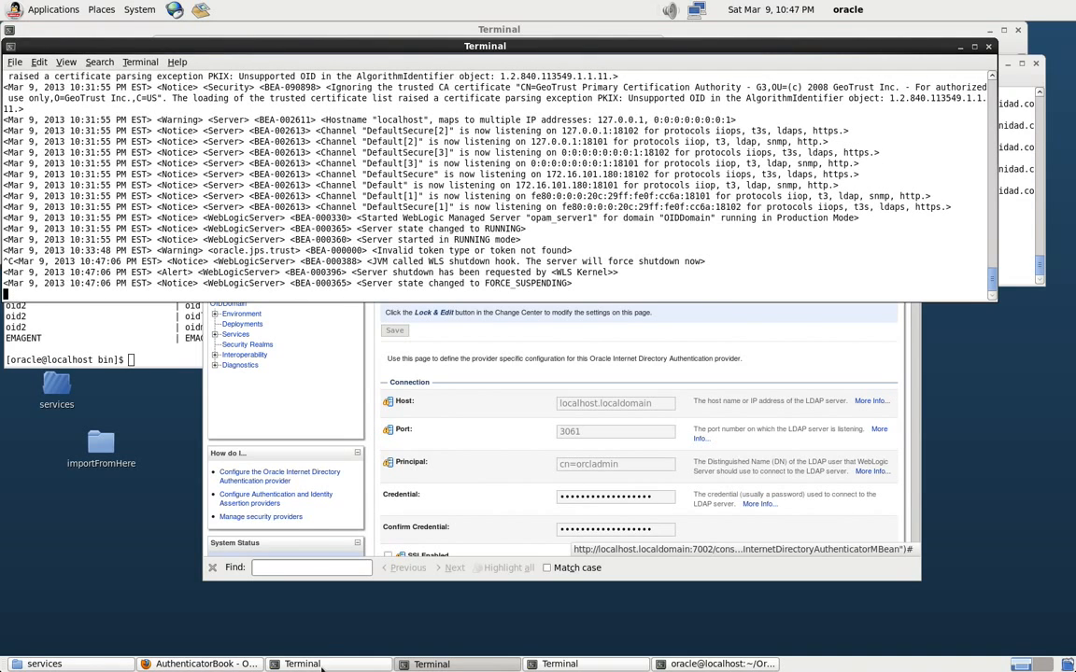
click(321, 667)
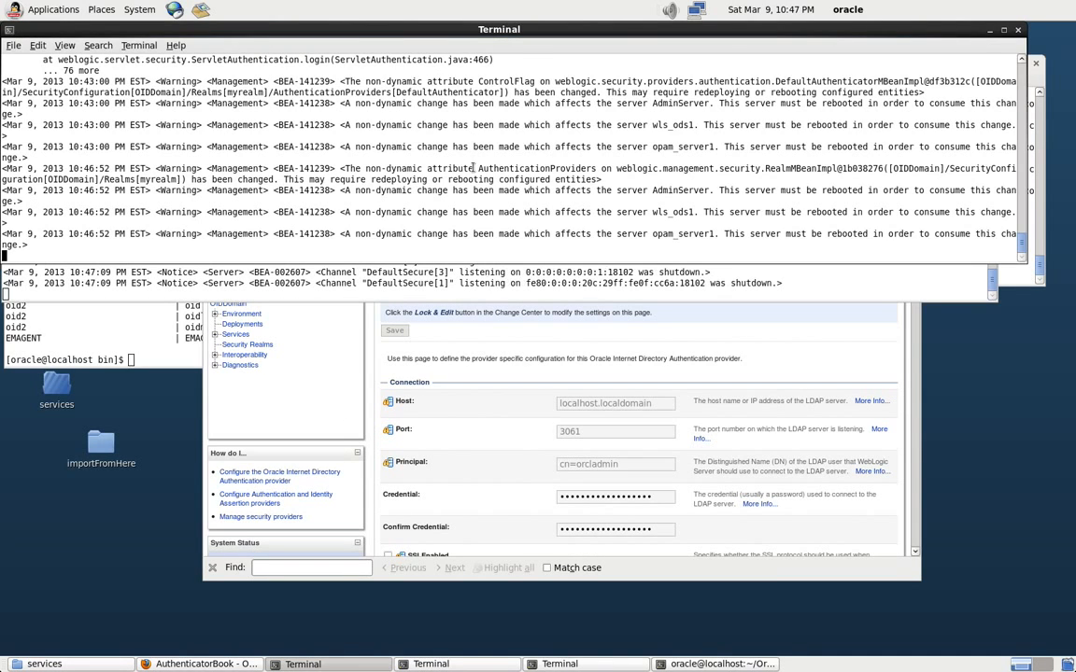
key(ctrl+c)
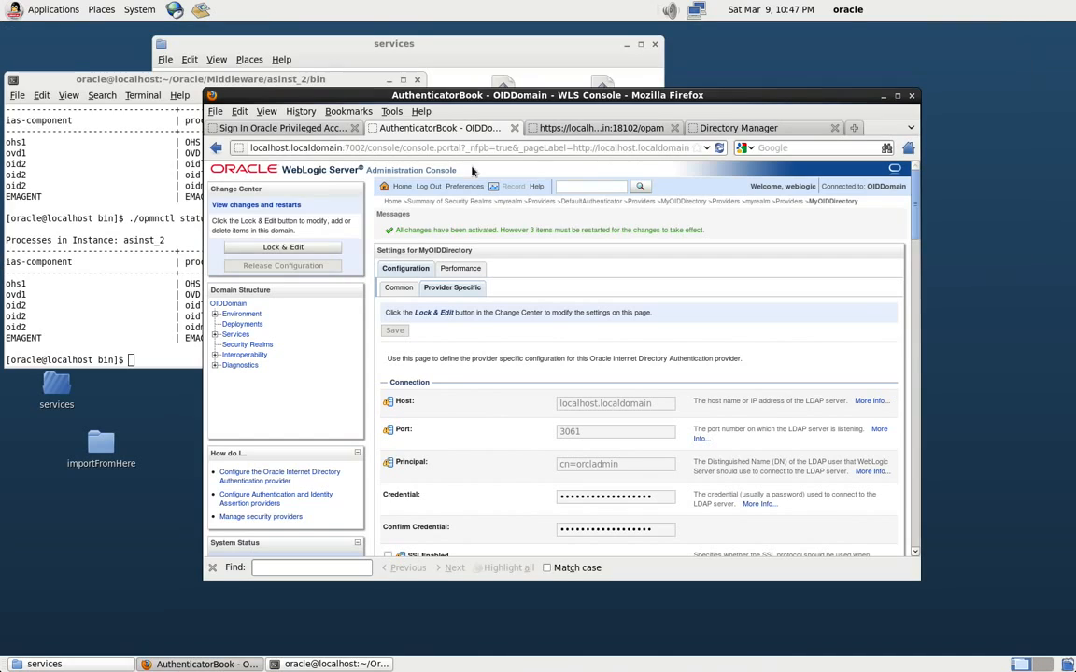
Run BASE_OID_ODSM_OPAM.sh in a terminal and widen it to nearly full screen.
click(90, 665)
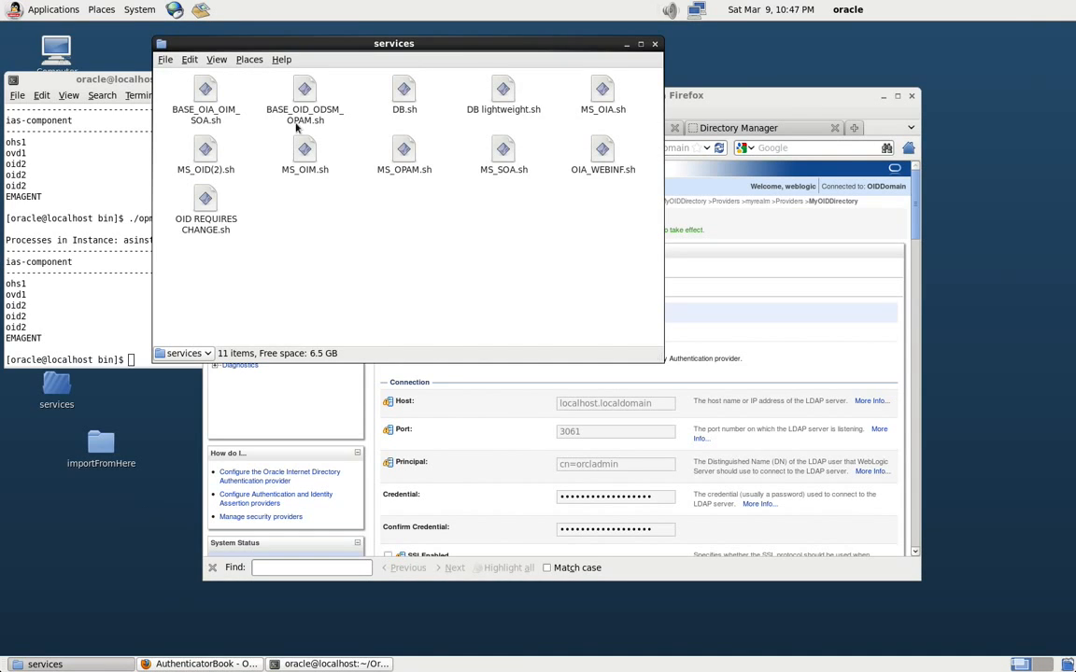
double_click(305, 93)
click(300, 255)
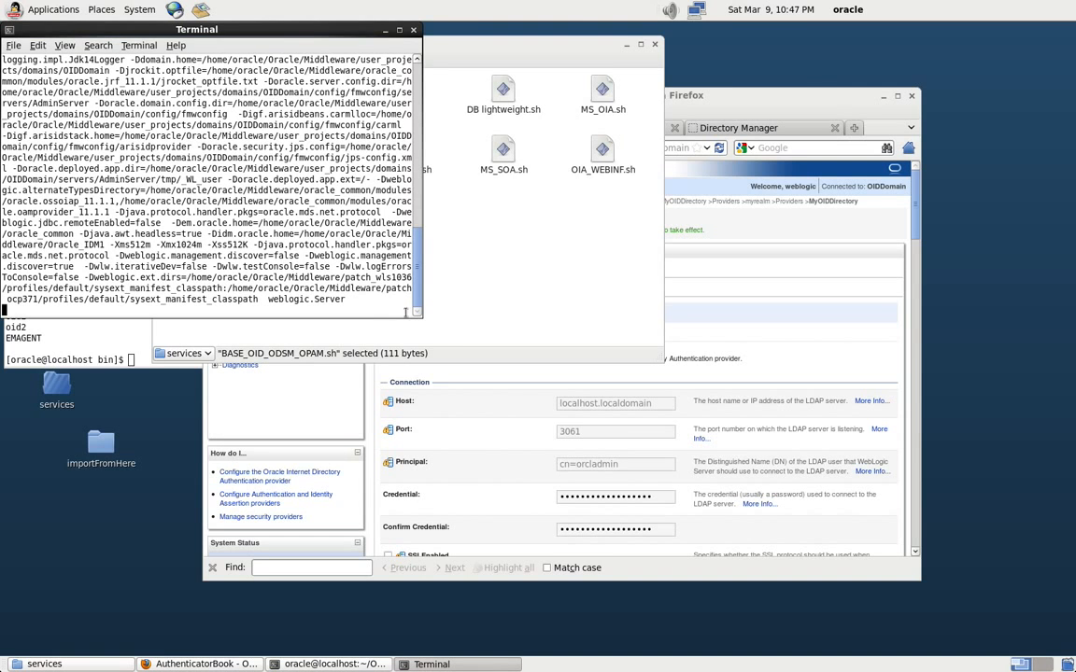
drag(420, 317, 1055, 325)
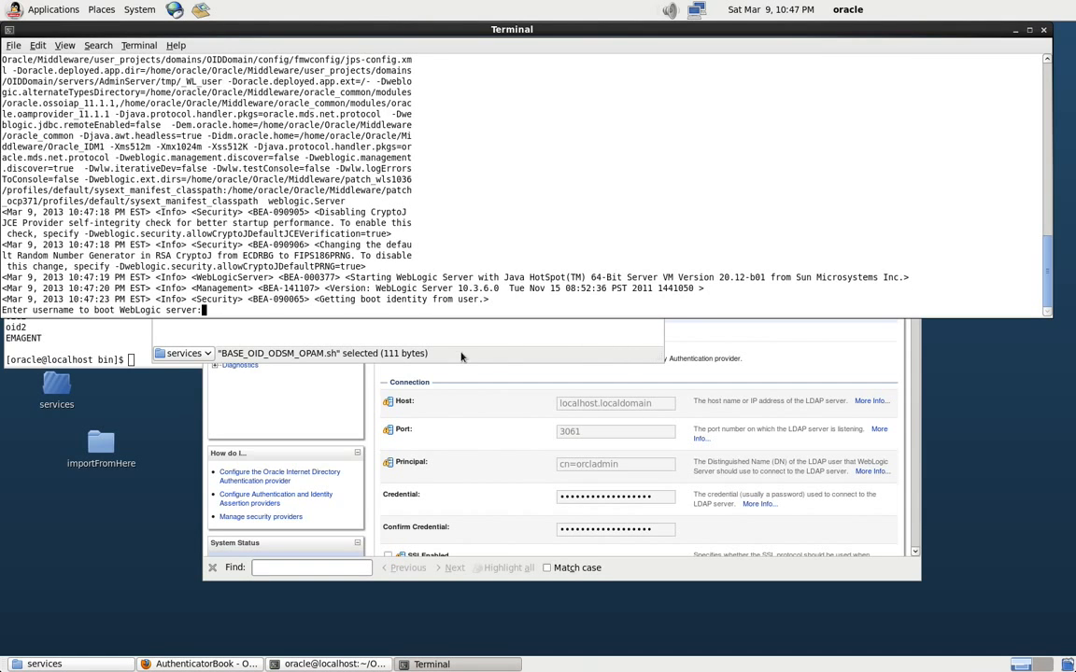
Enter the WebLogic boot username and password so the Admin Server begins starting.
click(435, 243)
click(435, 242)
text(weblogic)
key(Return)
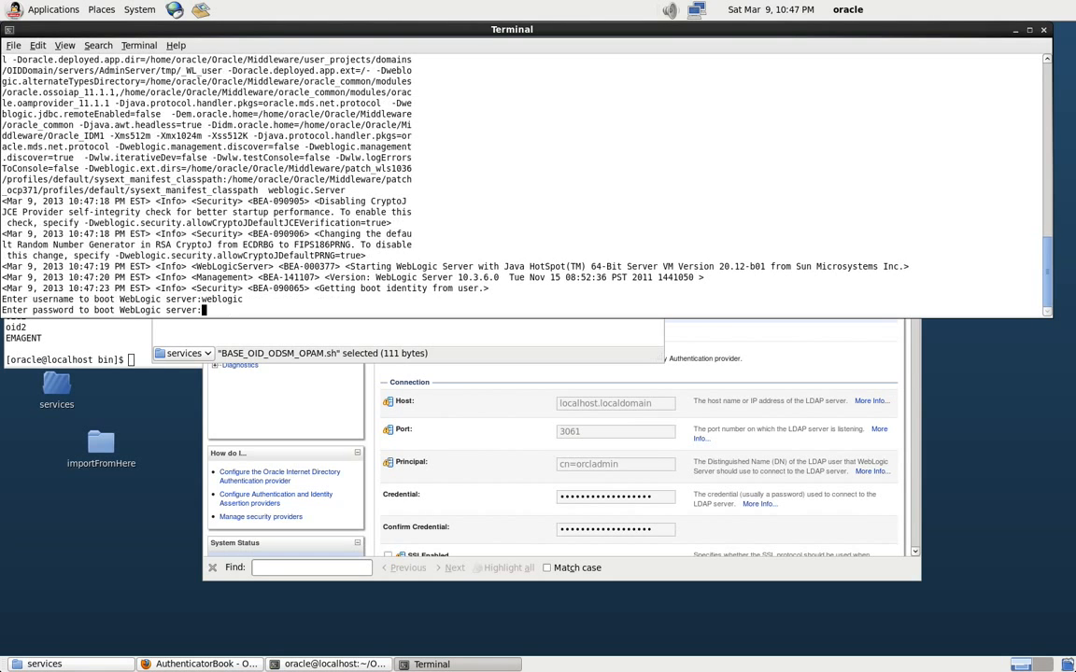
key(Return)
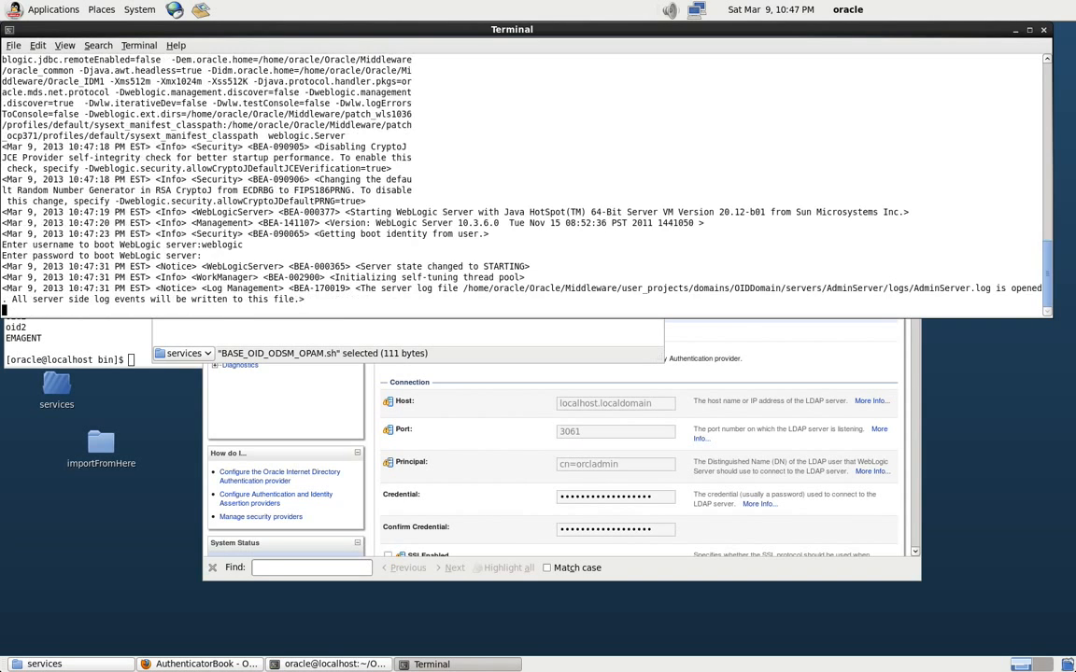
click(213, 342)
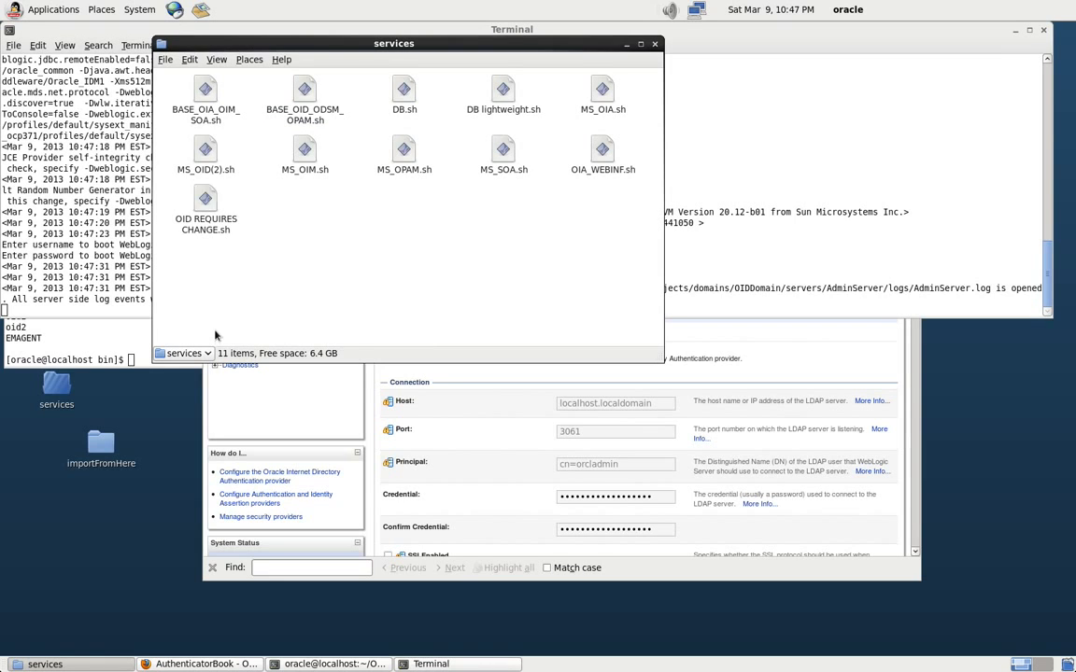
click(785, 249)
Run pwd and rerun ./opmnctl status in asinst_2/bin, confirming OVD and both oidldapd are Alive.
click(430, 352)
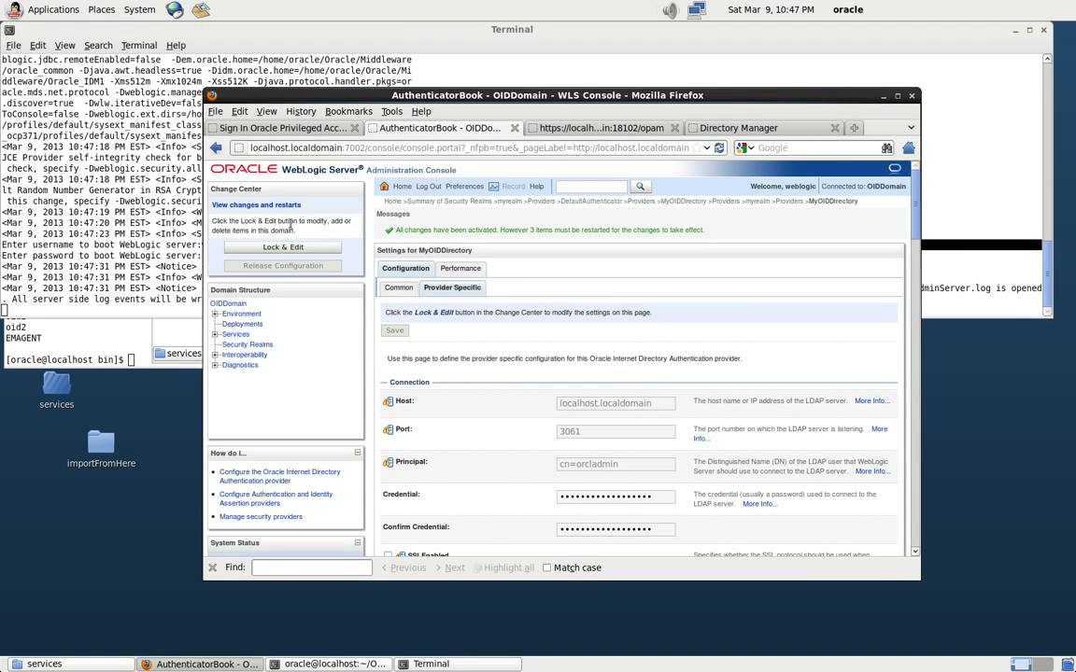
click(283, 128)
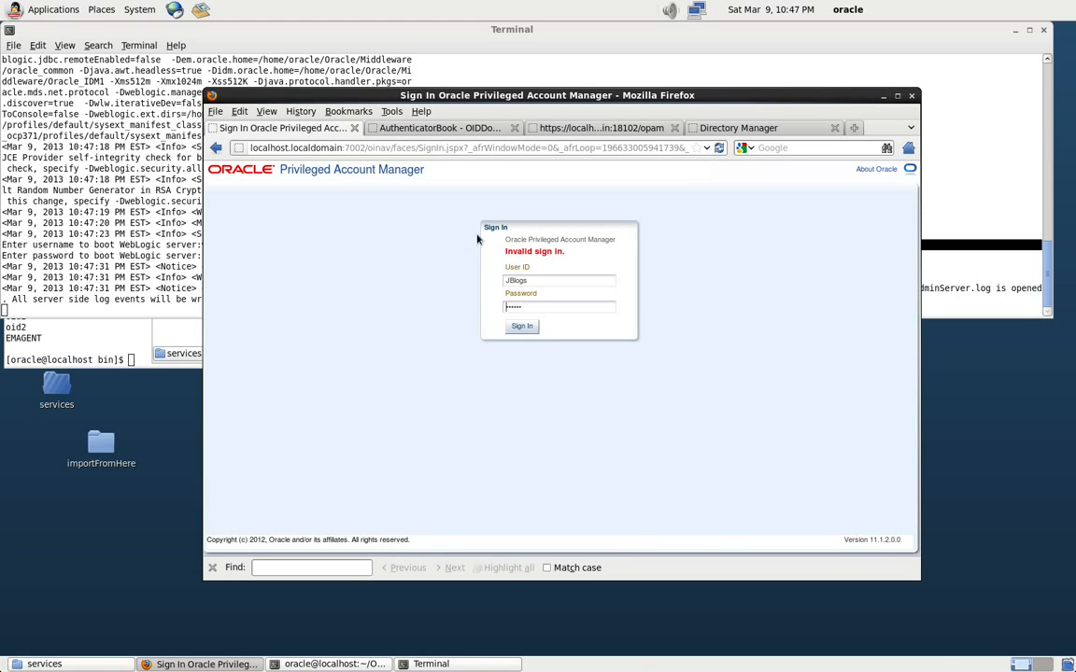
click(153, 204)
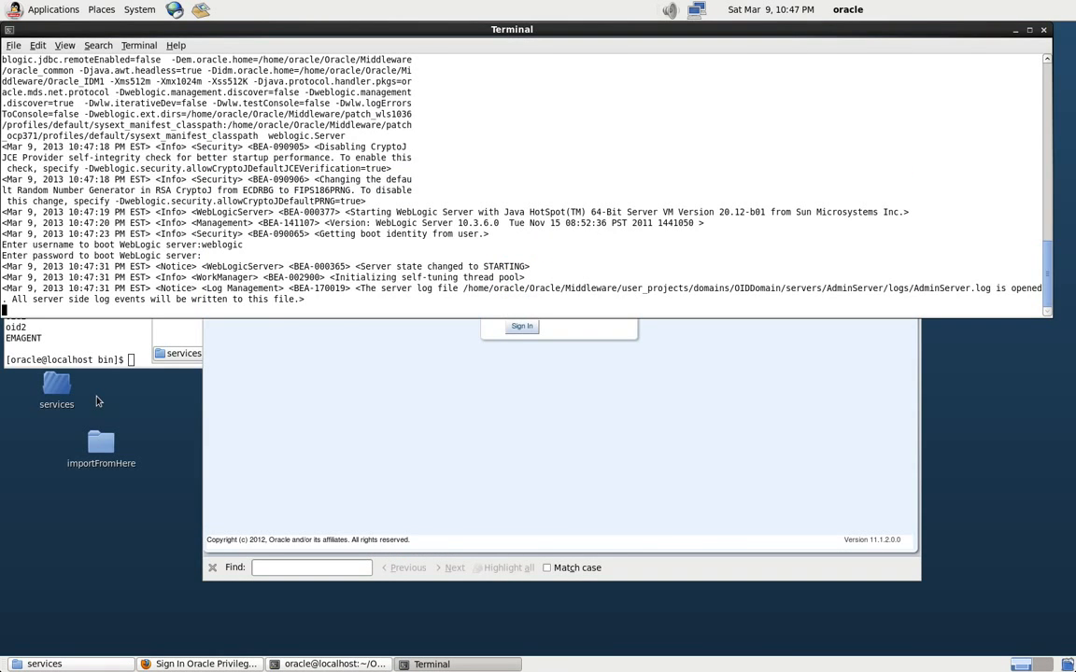
click(104, 339)
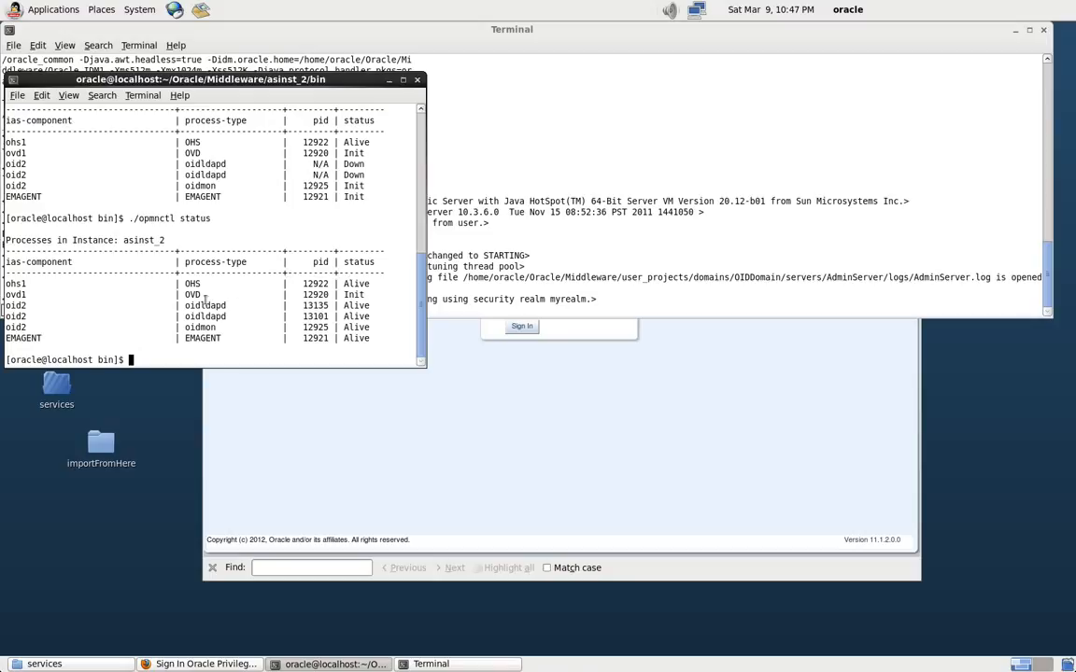
text(pwd)
key(Return)
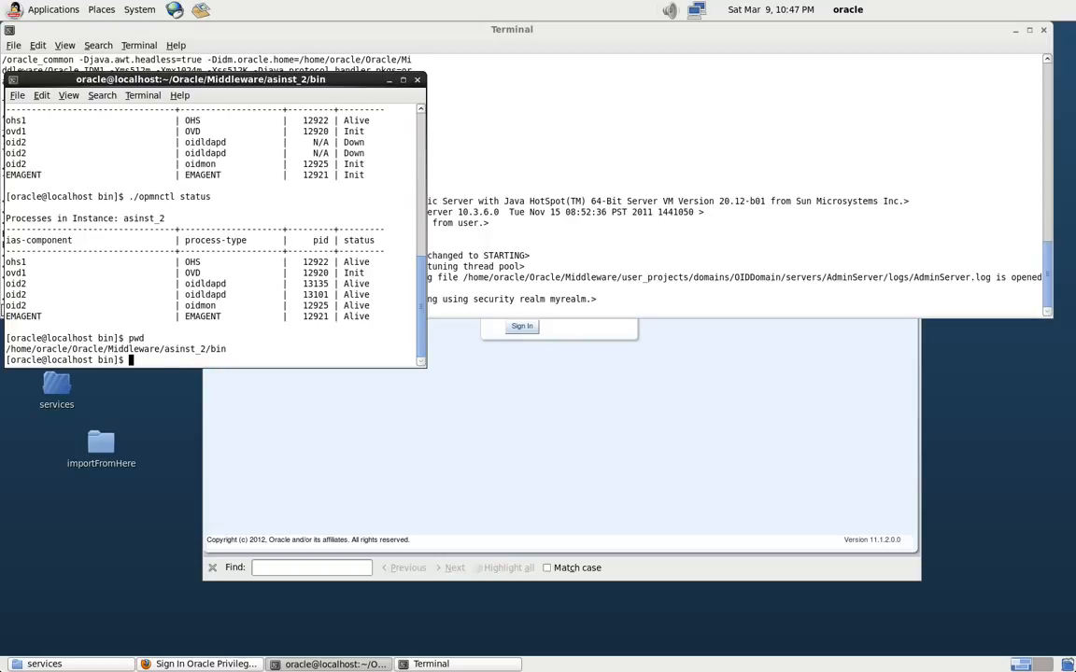
key(Up)
key(Up)
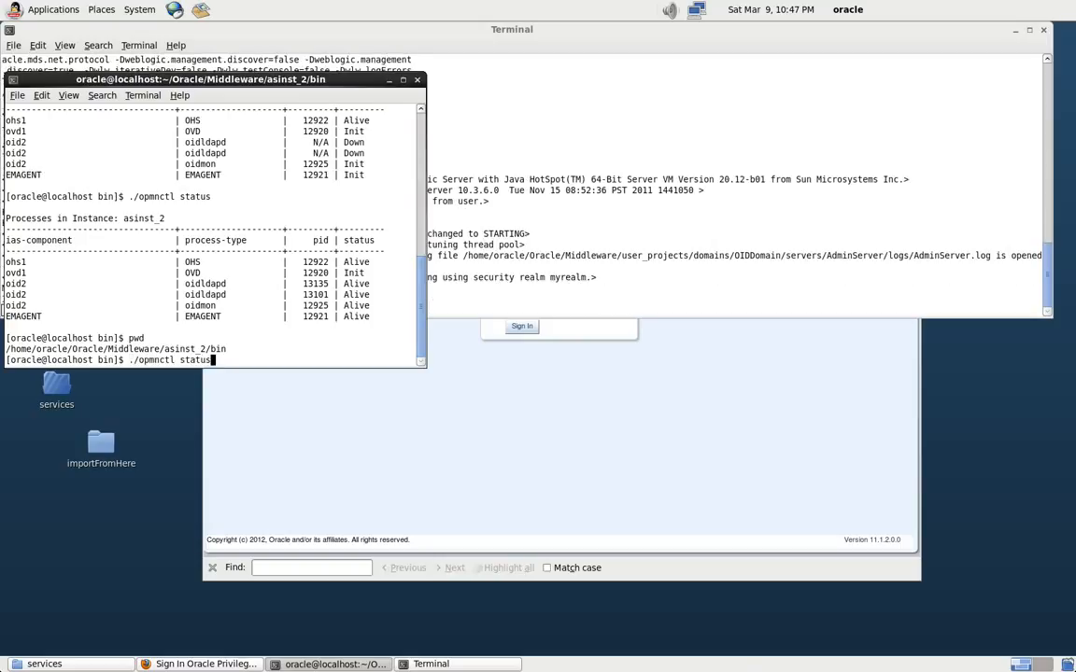
key(Return)
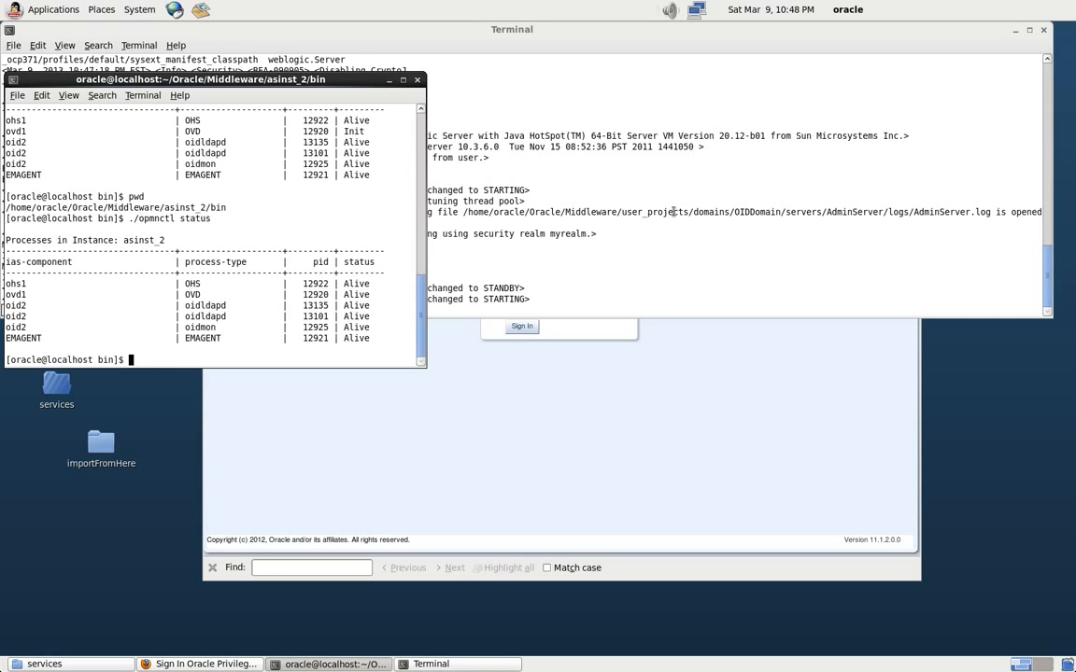
Watch the AdminServer log until OIDDomain reports started in RUNNING mode on port 7002.
click(673, 212)
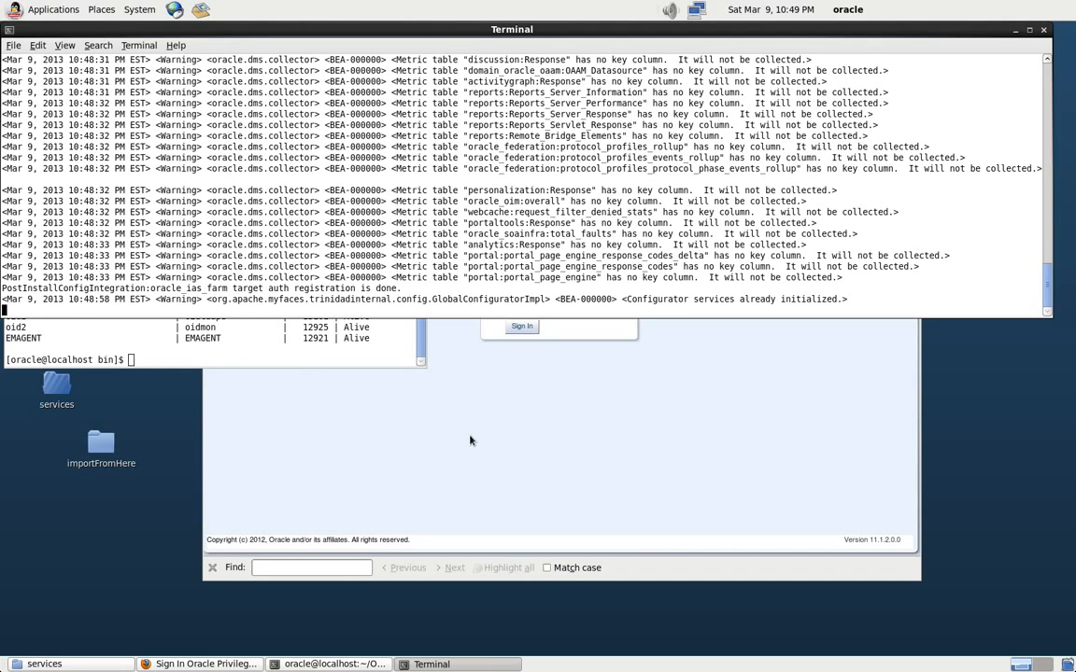
scroll(495, 213, up, 5)
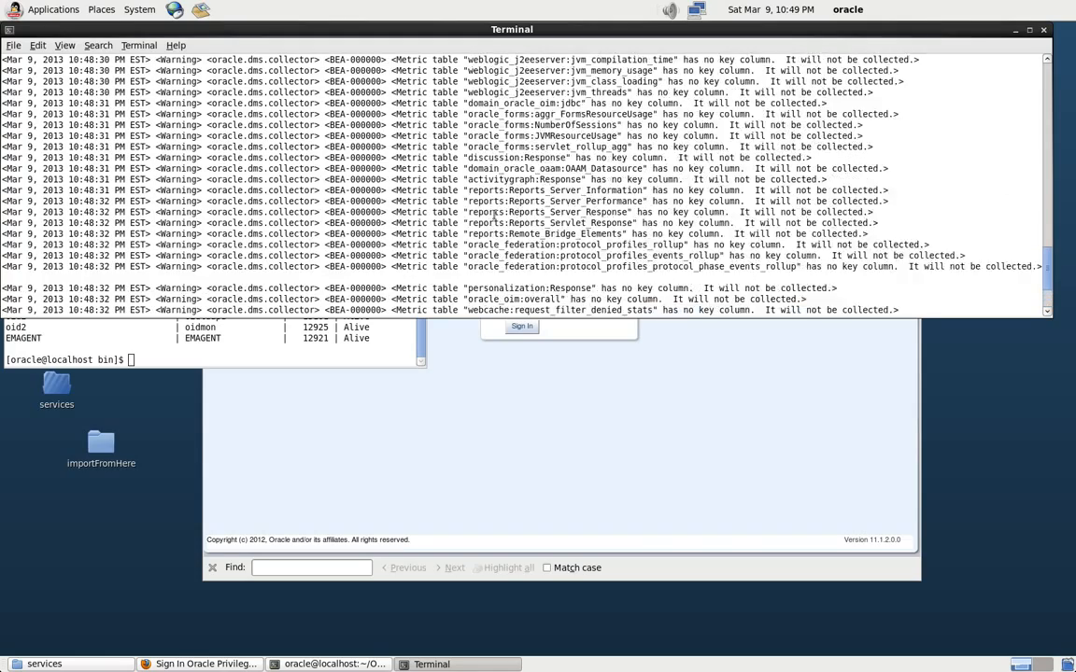
scroll(495, 213, down, 5)
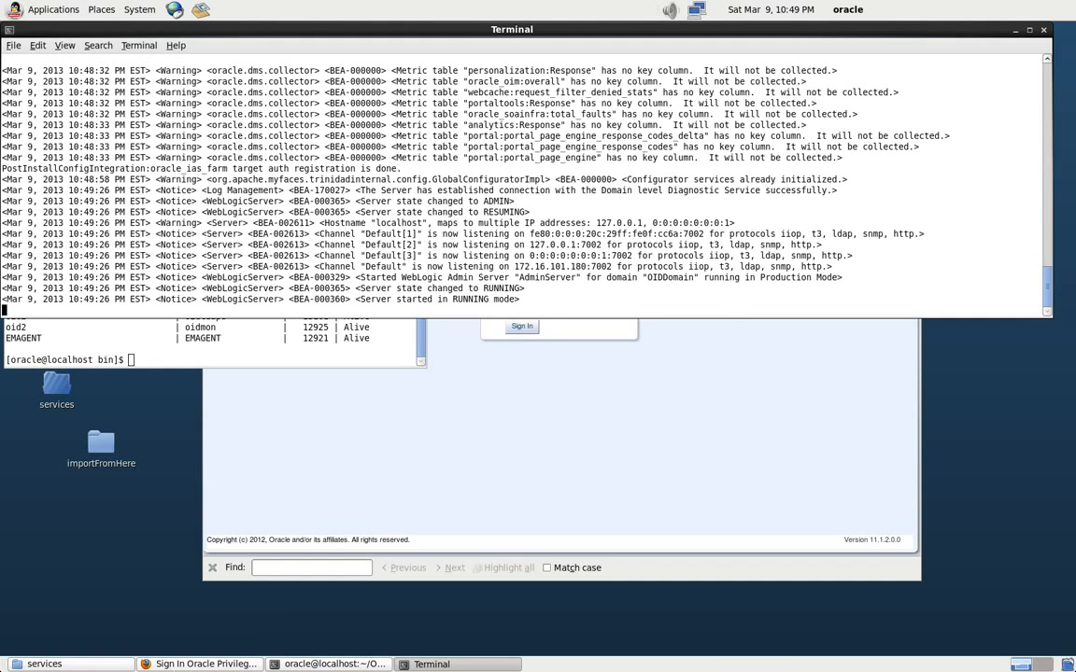
Run MS_OID(2).sh in a terminal and widen its server log window.
click(44, 664)
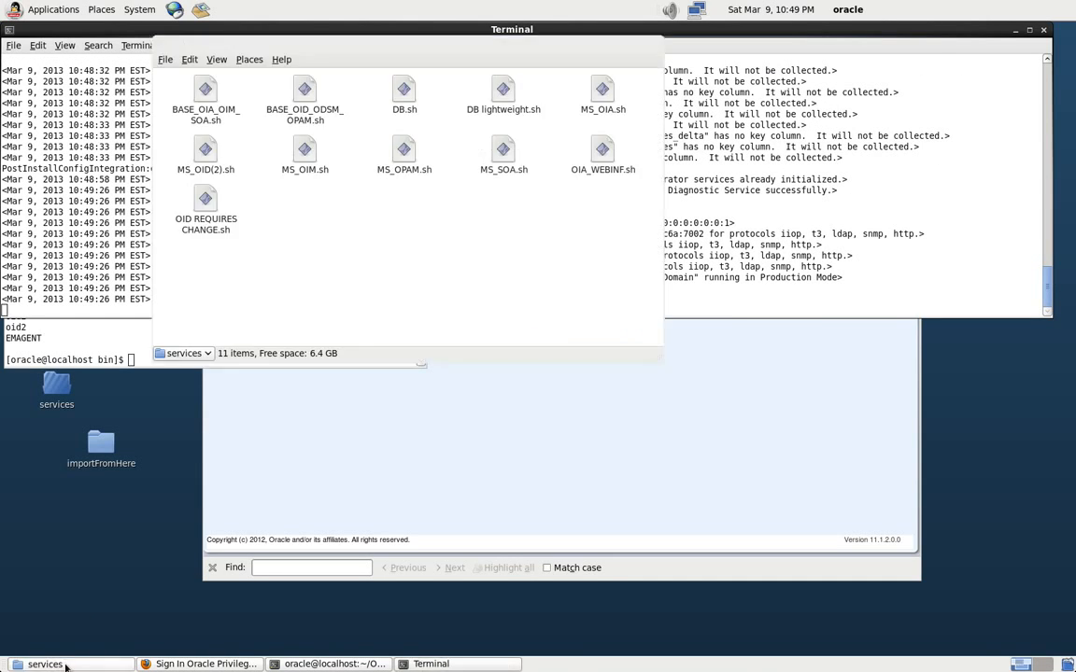
click(211, 151)
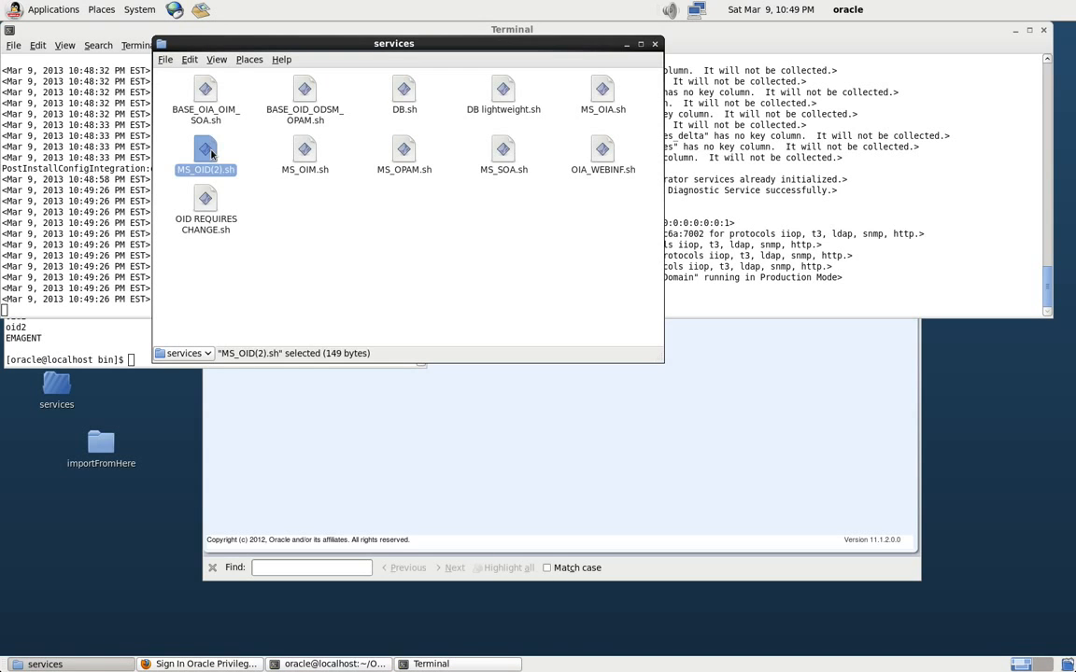
key(Left)
double_click(197, 157)
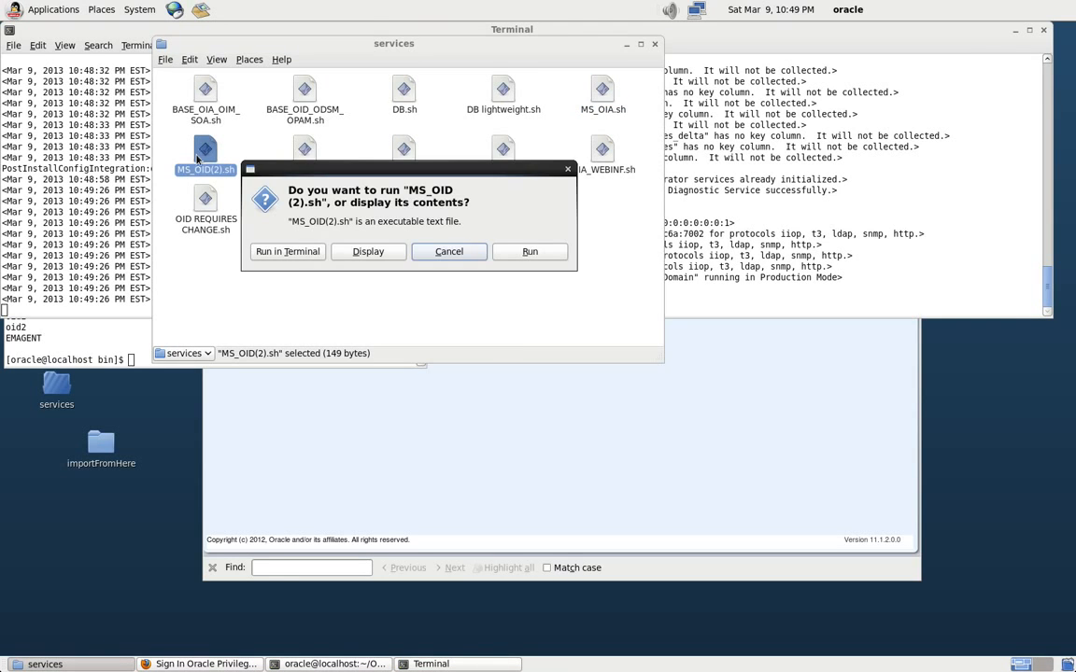
click(279, 251)
drag(416, 330, 1051, 291)
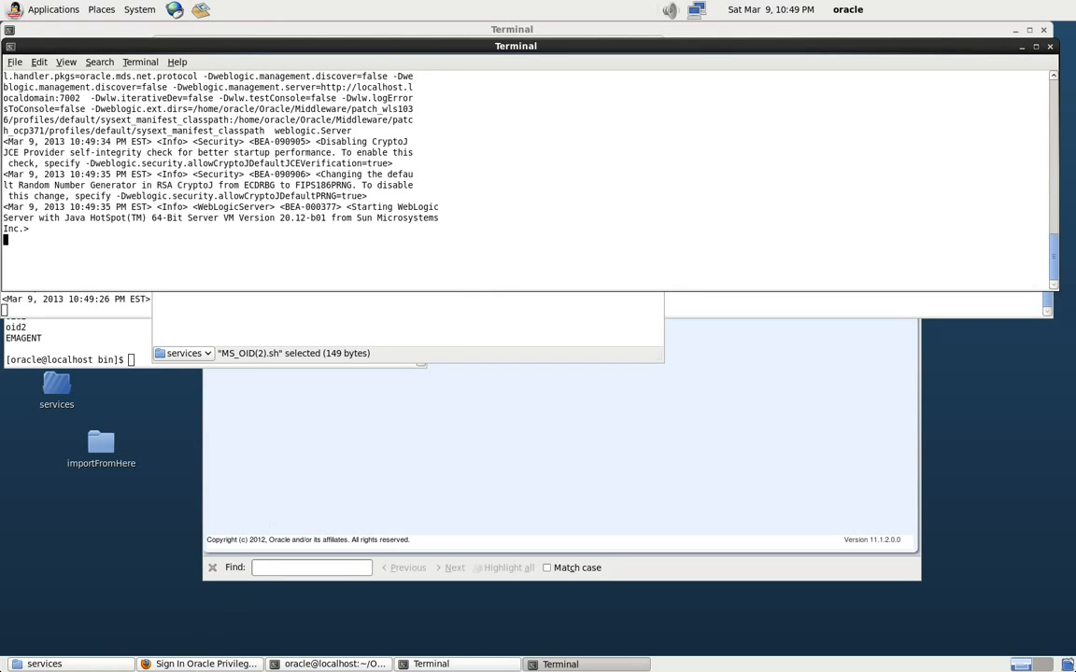
Run MS_OPAM.sh in a widened terminal and supply the WebLogic boot username and password.
click(115, 664)
double_click(403, 152)
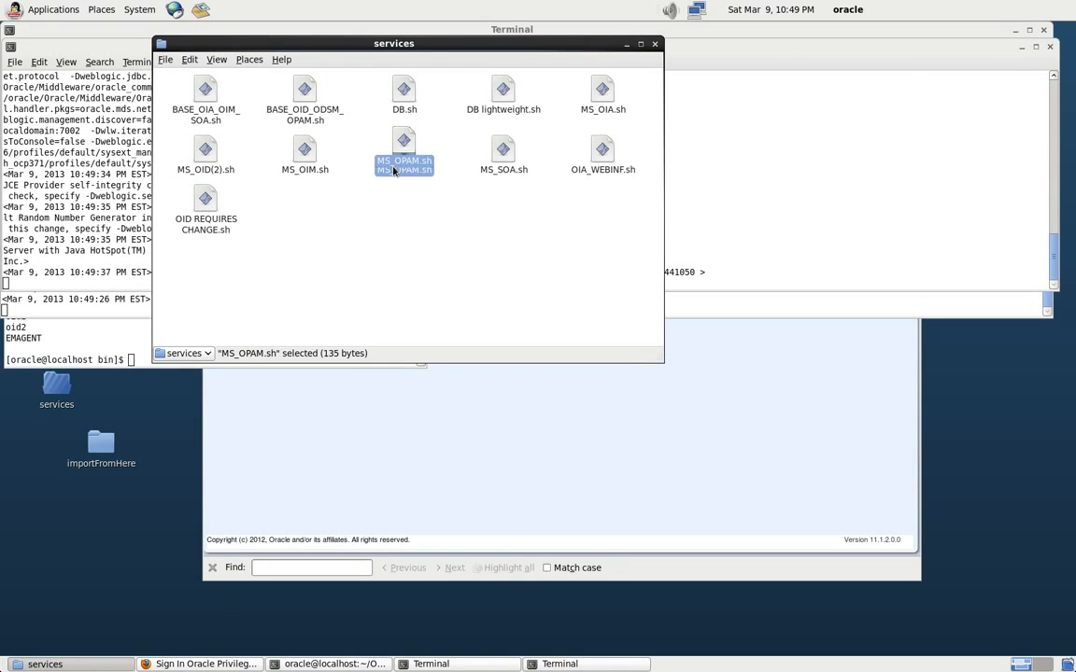
click(285, 258)
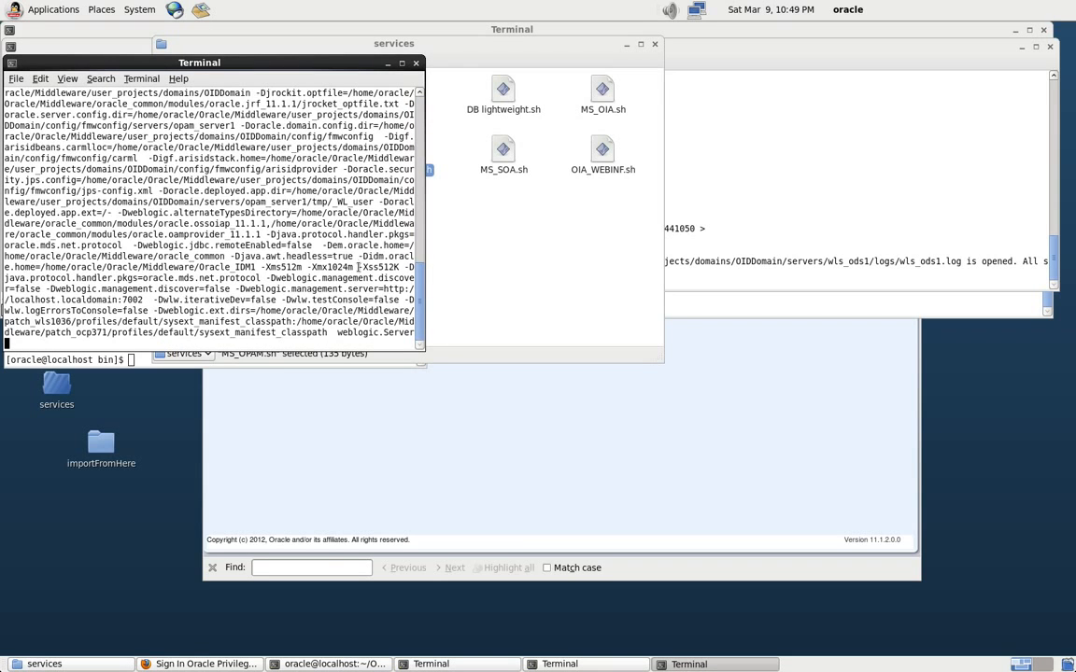
drag(419, 349, 1032, 308)
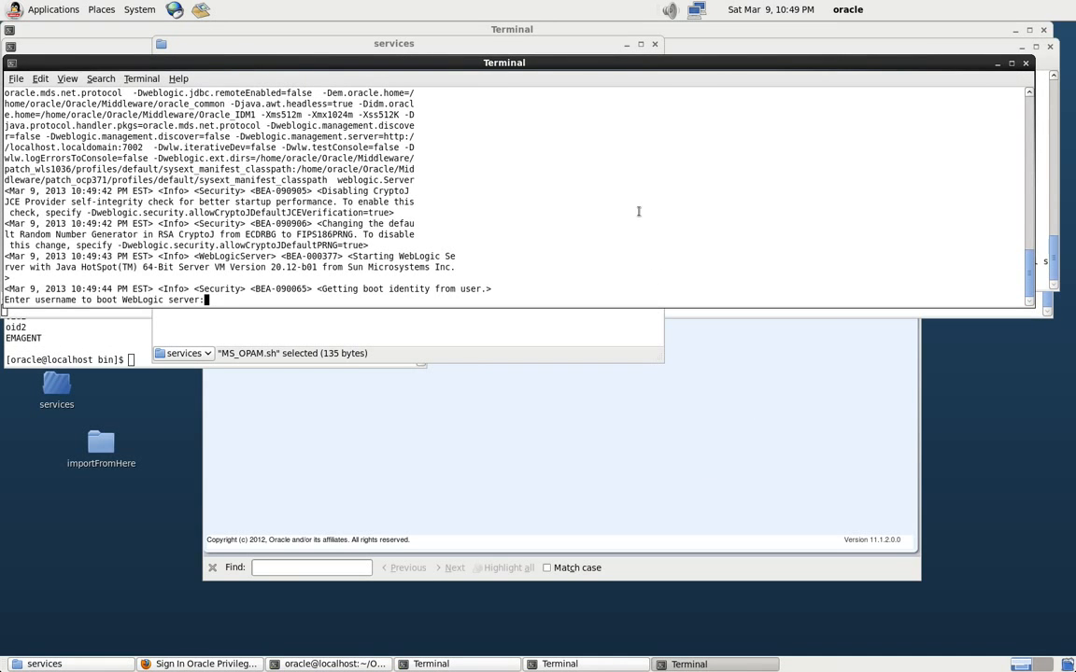
text(weblogic)
key(Return)
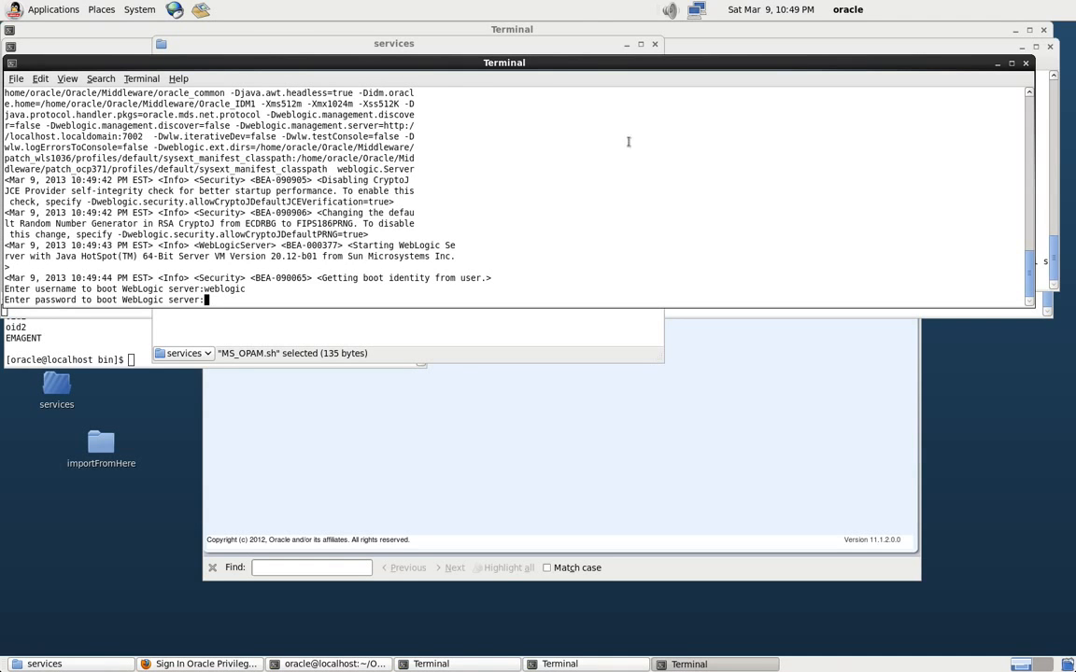
key(Return)
Rearrange the OID and OPAM server log windows so both logs are visible.
drag(542, 67, 547, 134)
click(678, 101)
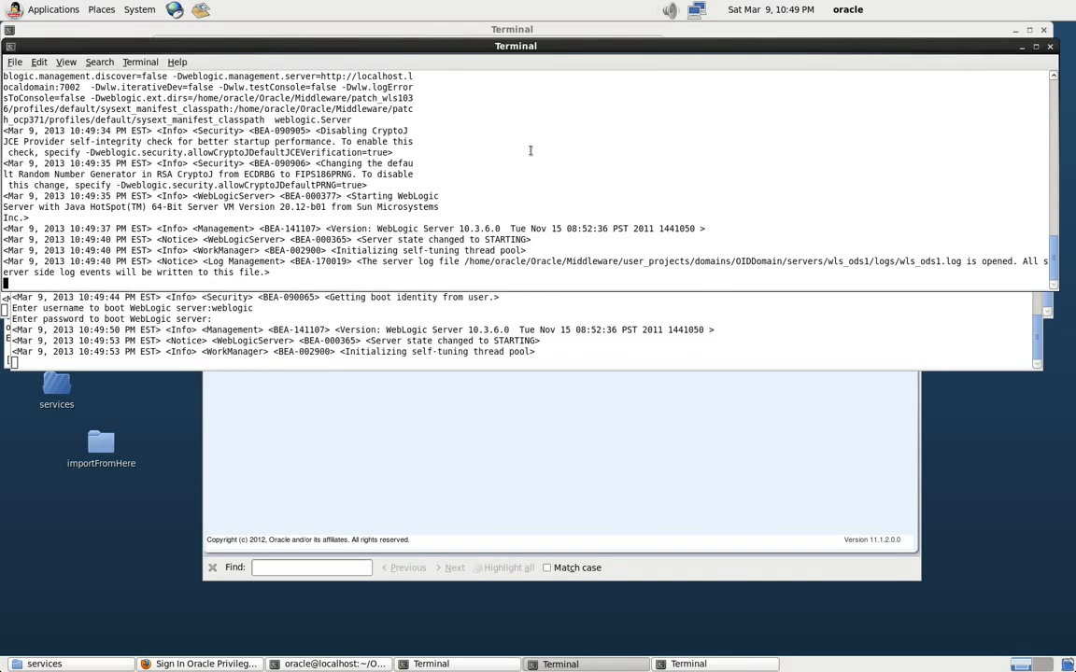
click(419, 351)
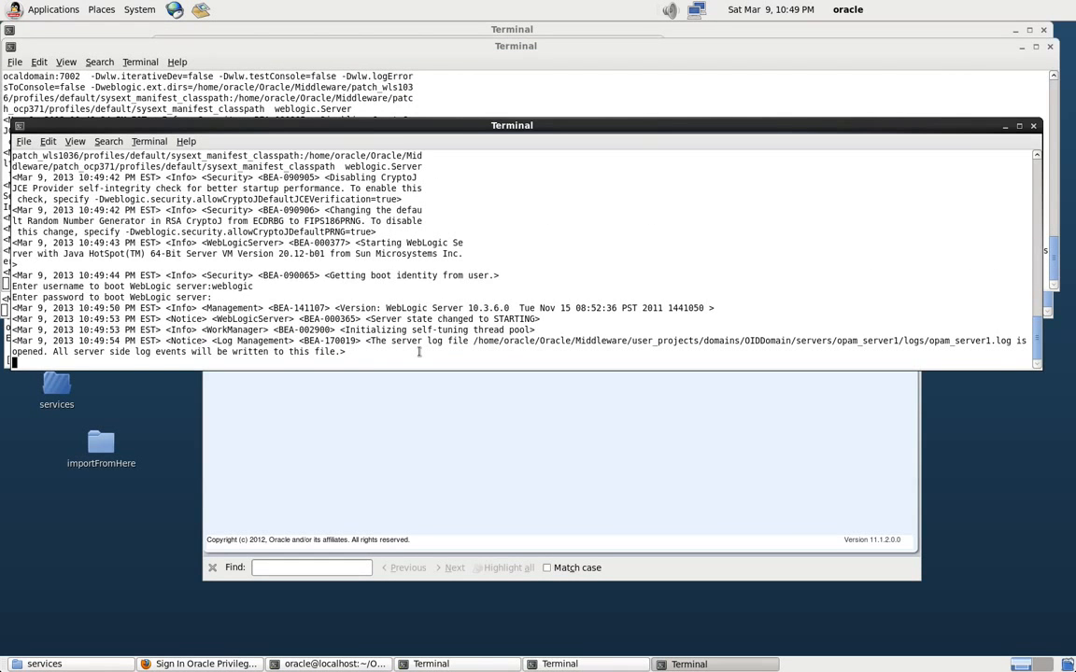
drag(453, 129, 445, 339)
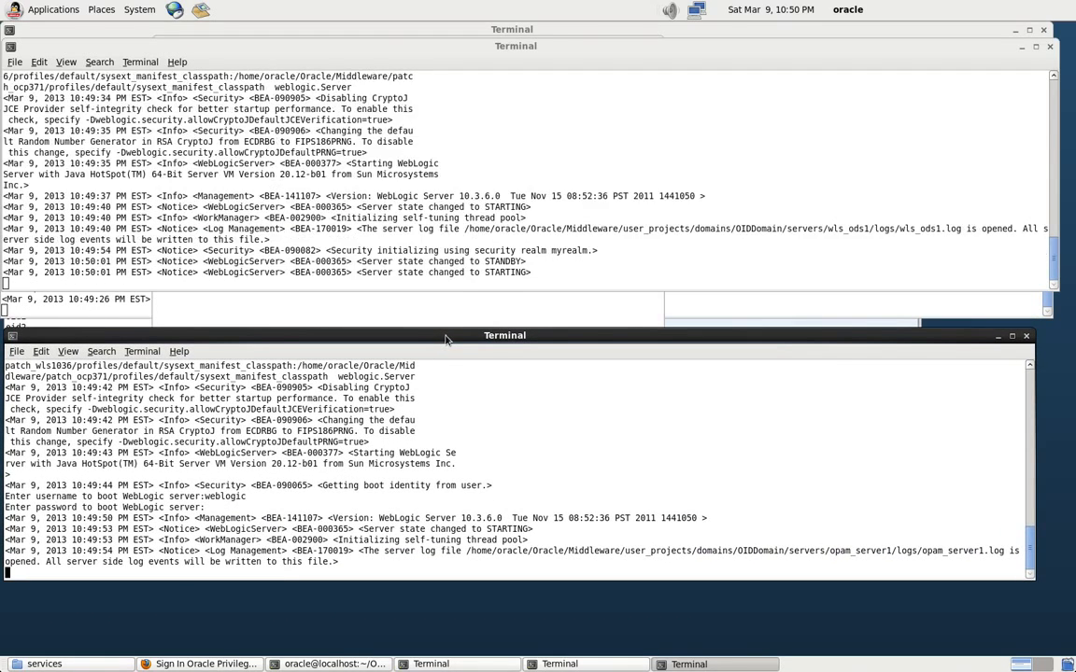
click(475, 178)
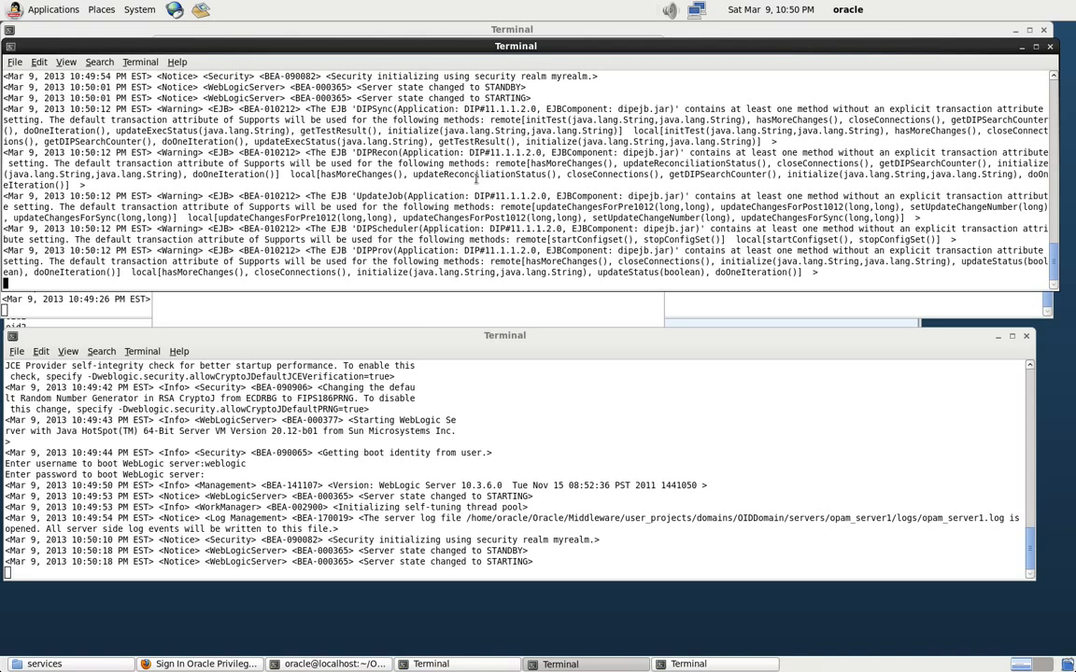
click(247, 664)
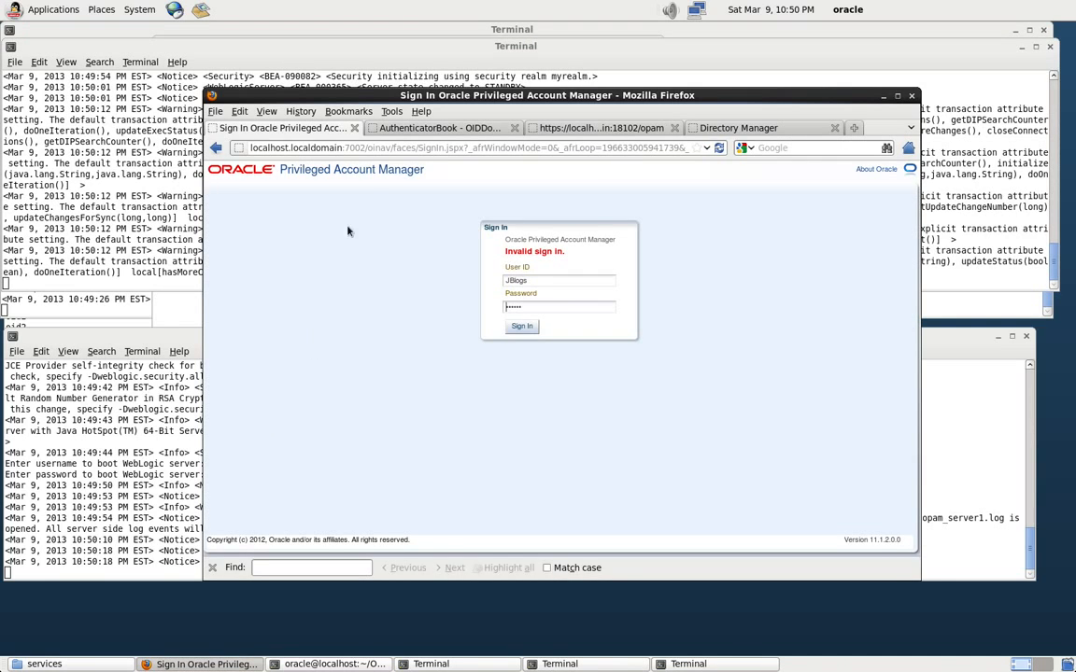
Reload the Privileged Account Manager sign-in page after glancing at the AuthenticatorBook console tab.
click(721, 150)
click(411, 130)
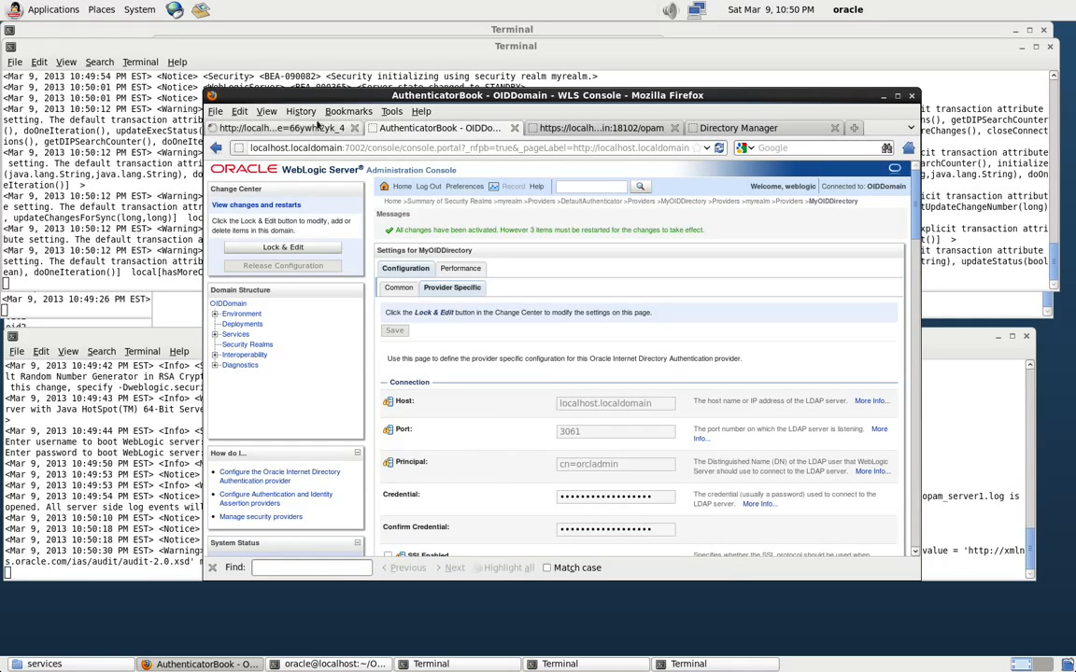
click(283, 128)
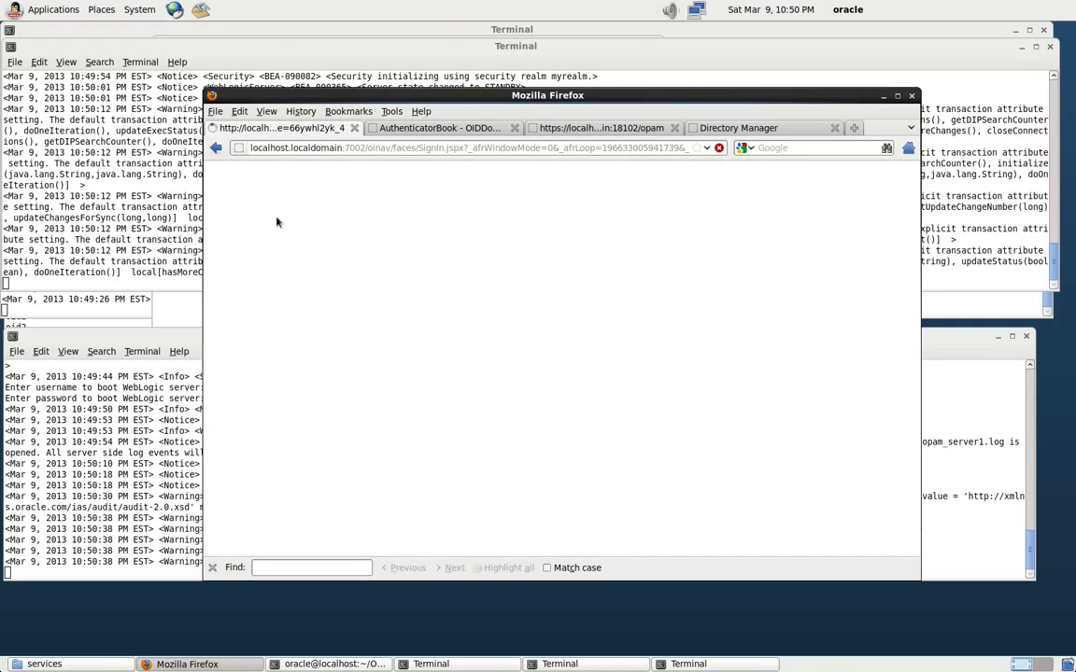
Check the OPAM and OID server logs for startup progress, then return to Firefox's history list.
click(147, 368)
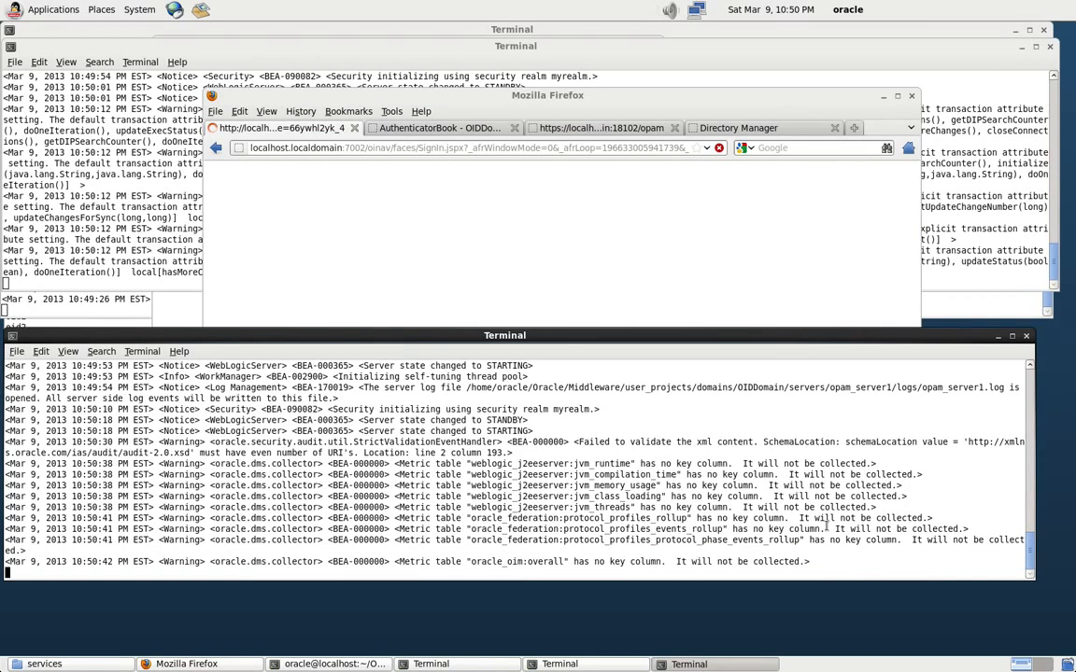
click(73, 184)
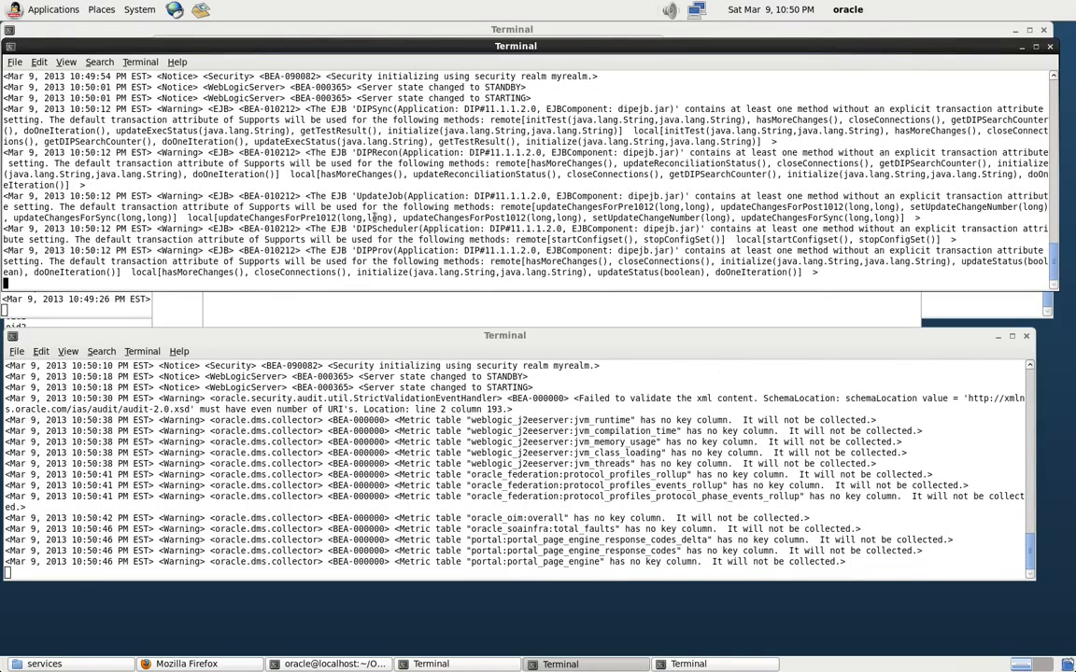
scroll(373, 216, up, 3)
scroll(374, 217, down, 3)
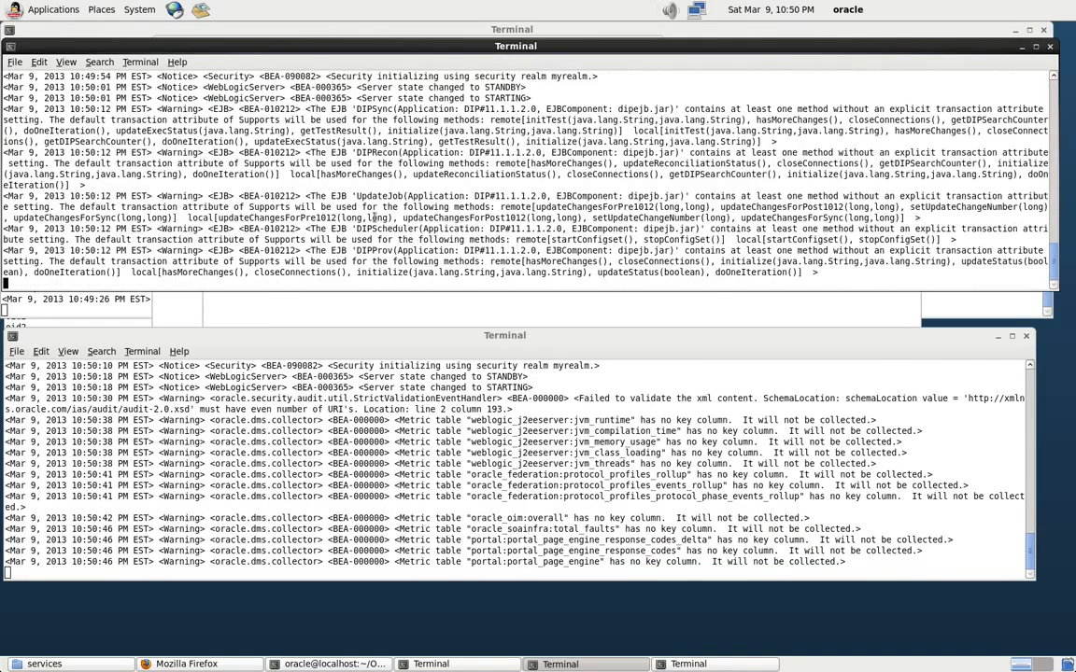
click(397, 486)
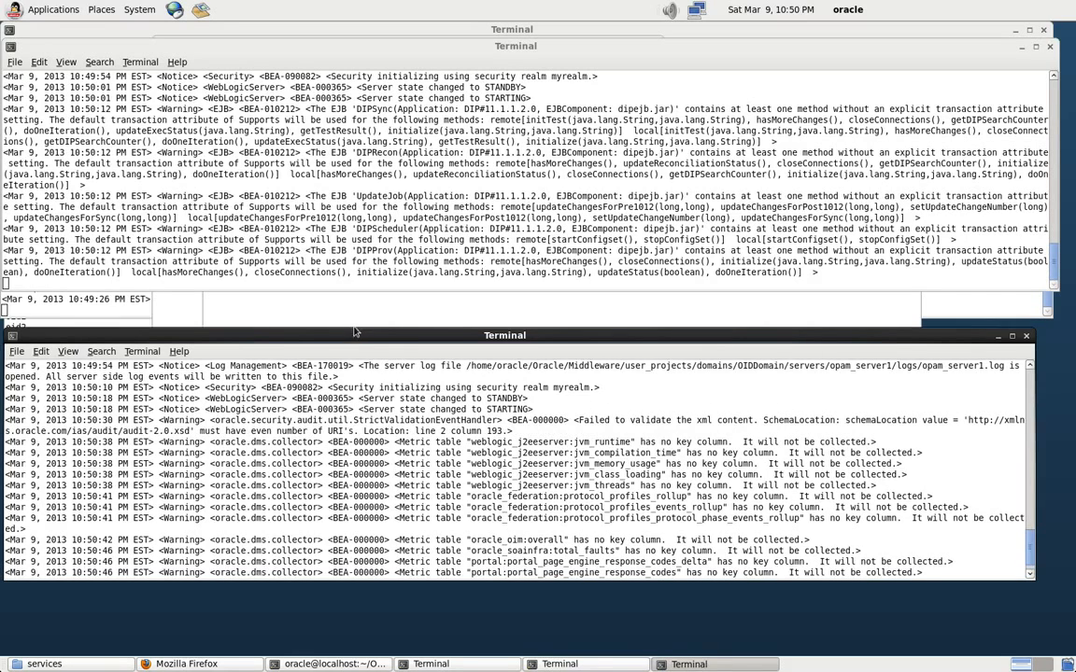
click(319, 304)
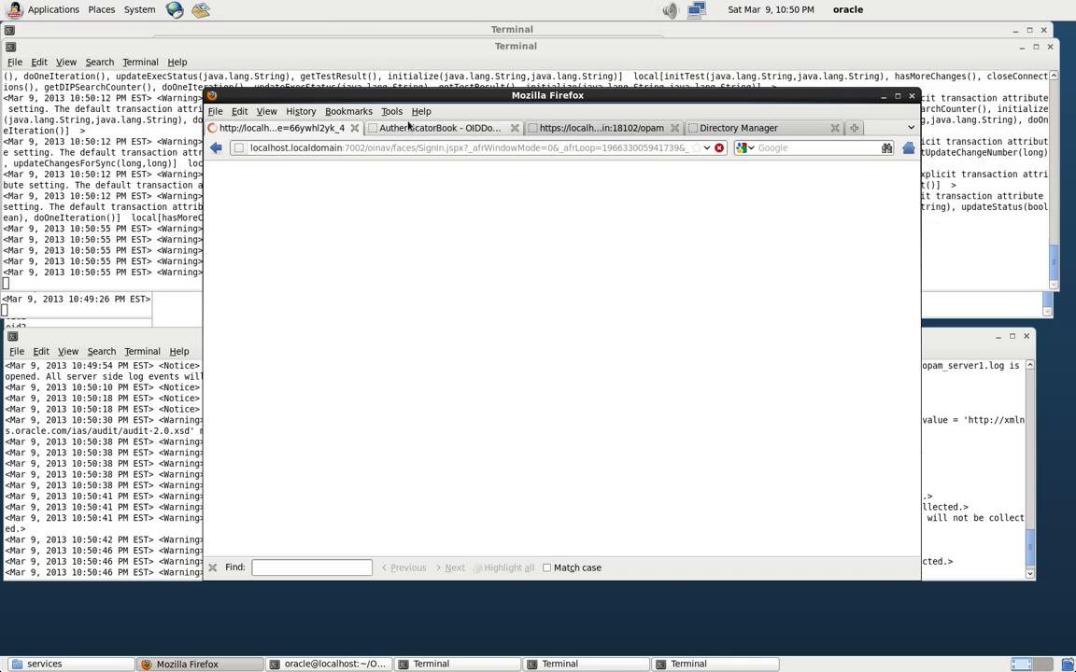
click(303, 112)
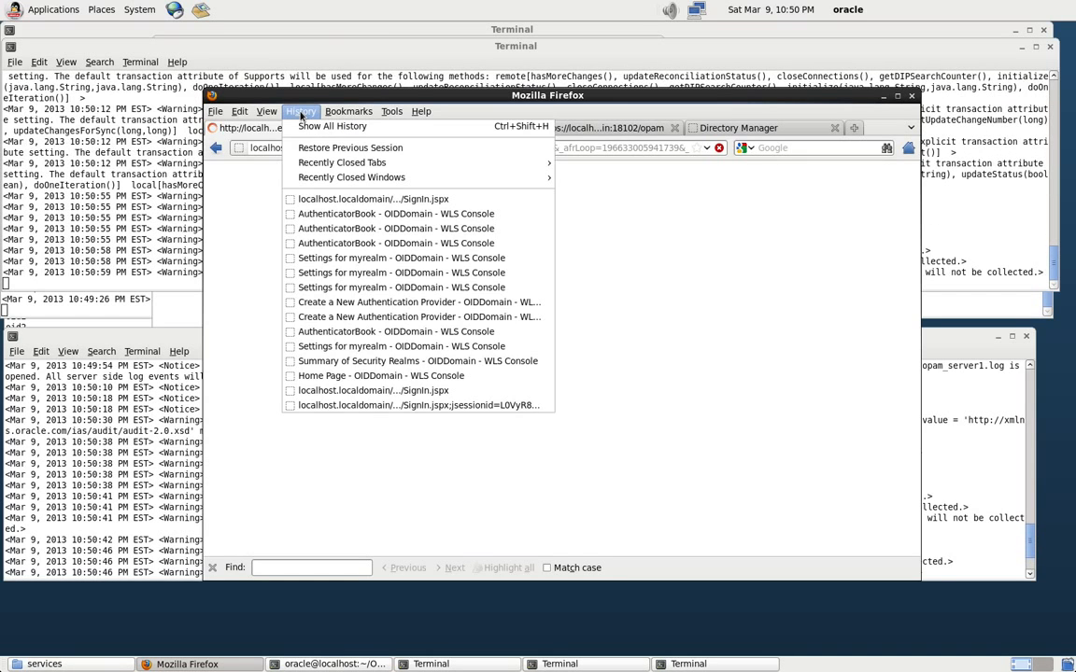
mouse_move(348, 112)
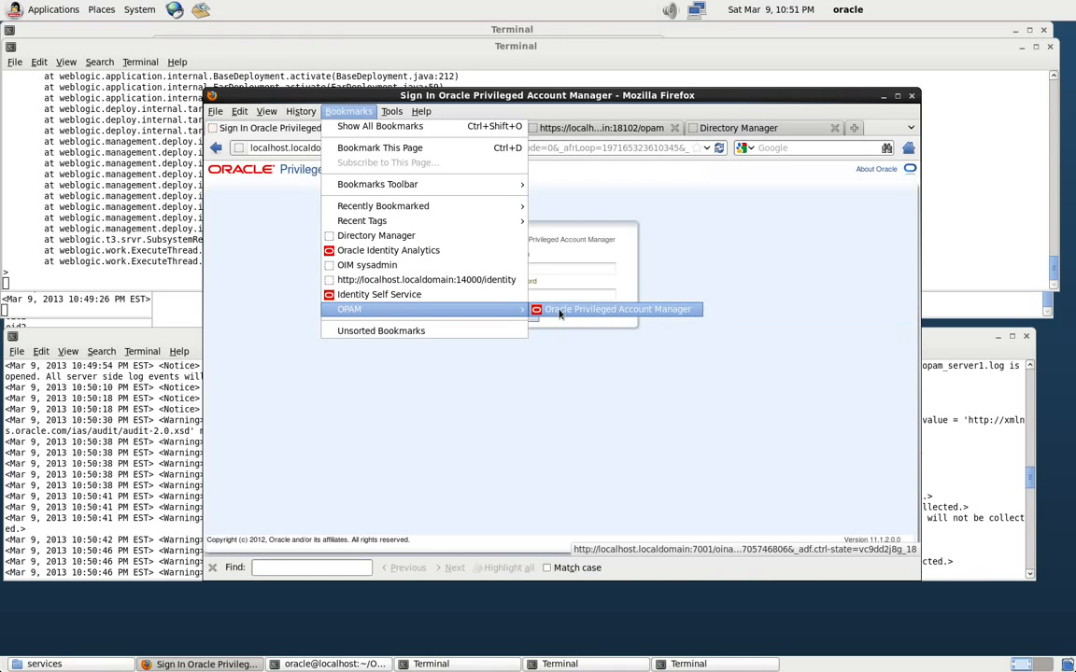
Open the bookmarked Privileged Account Manager sign-in page, reload it, and check the server log.
click(313, 304)
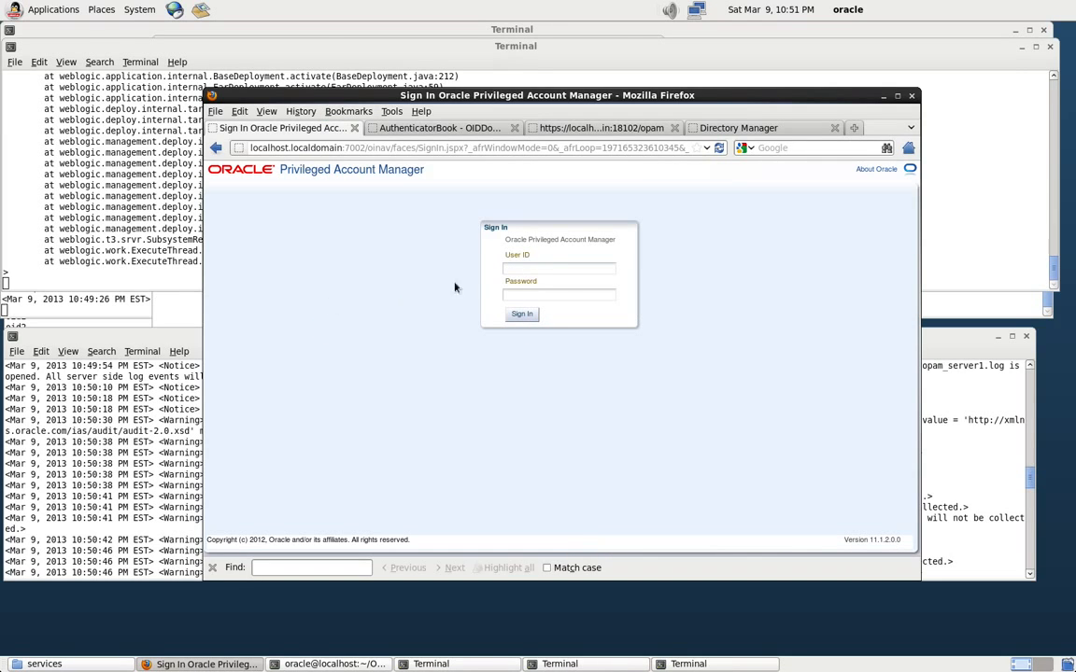
click(718, 147)
click(11, 227)
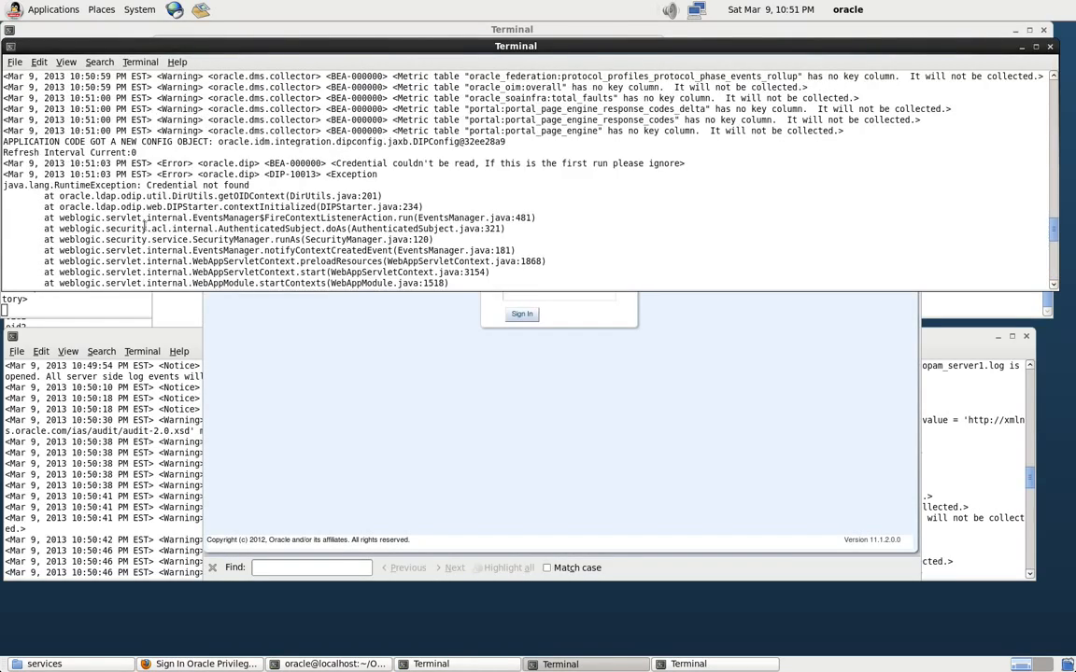
click(498, 419)
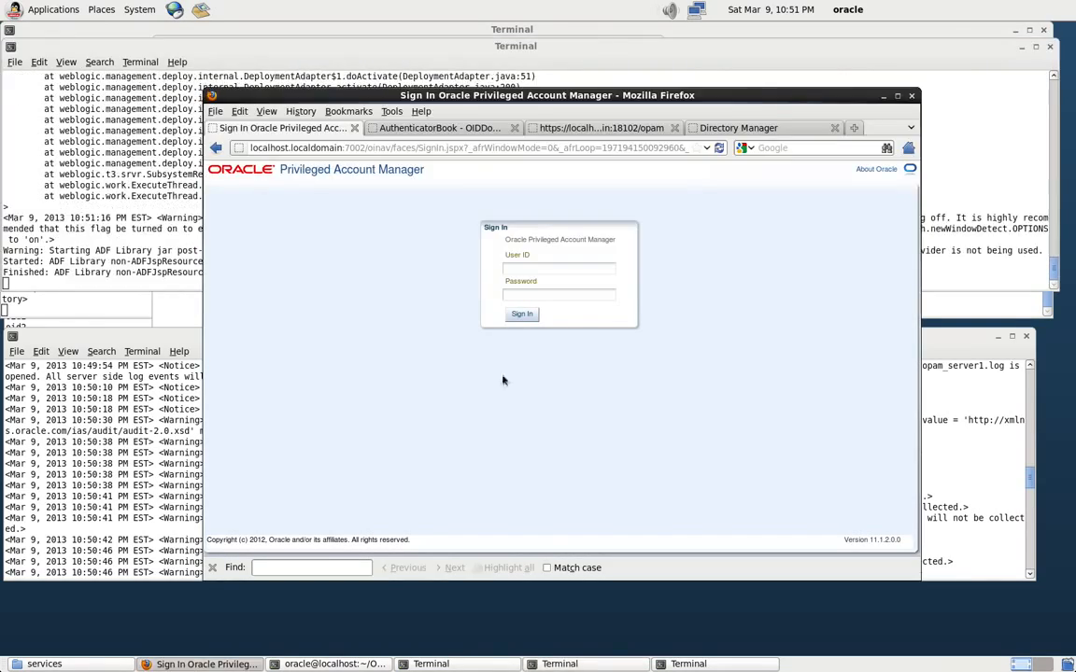
Enter the OID directory user's ID and password, submit, and wait for opam.jspx to load.
click(535, 267)
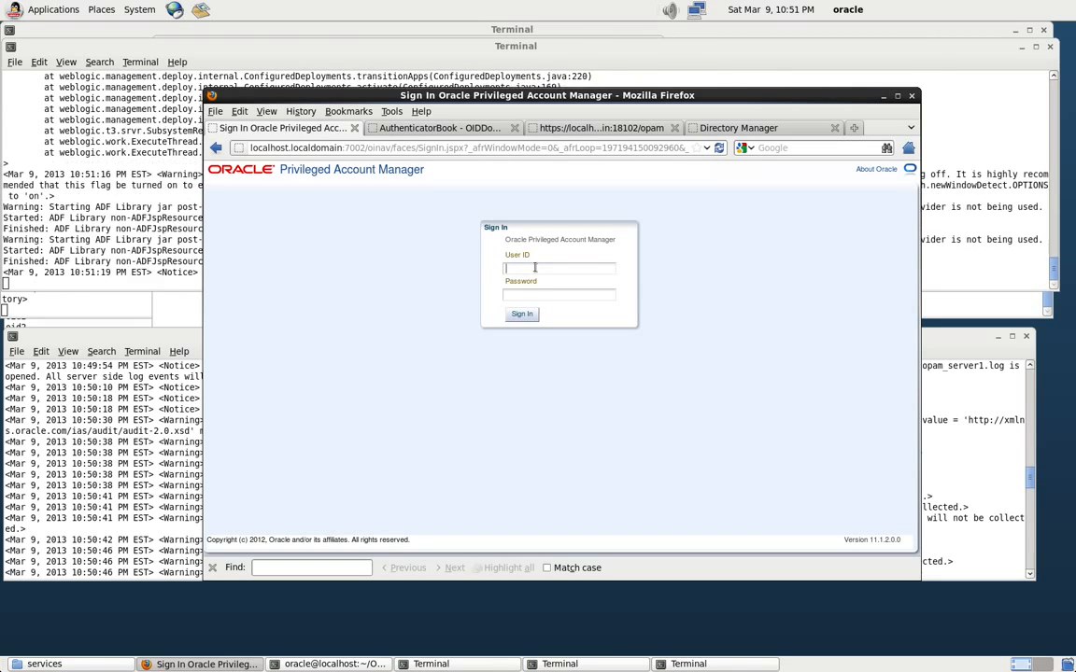
text(w)
key(BackSpace)
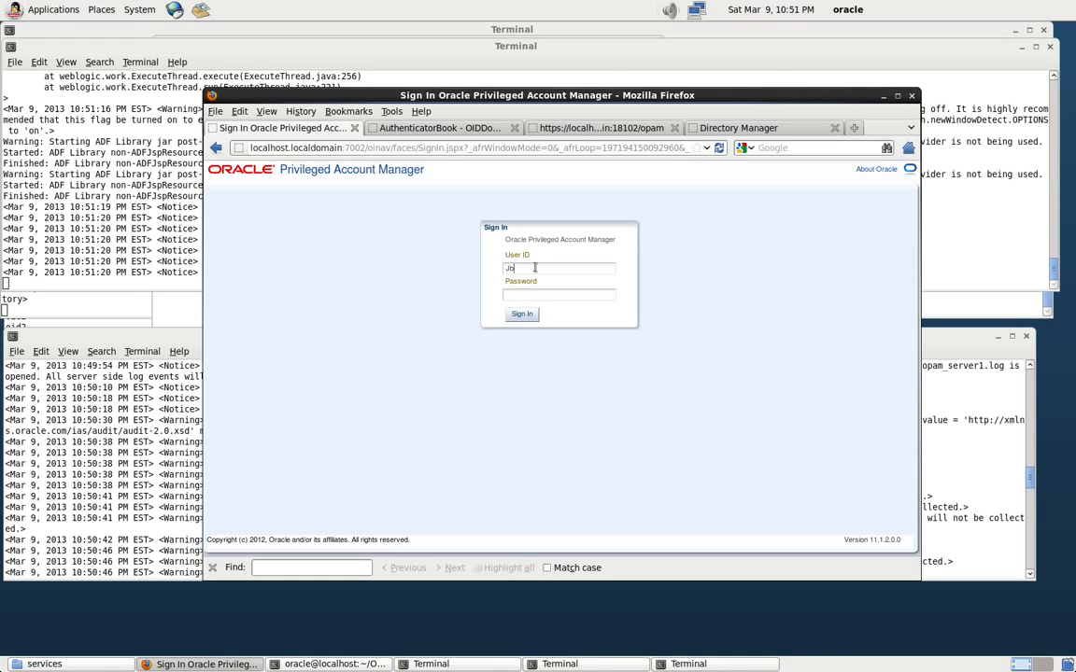
text(JBlogs)
key(Return)
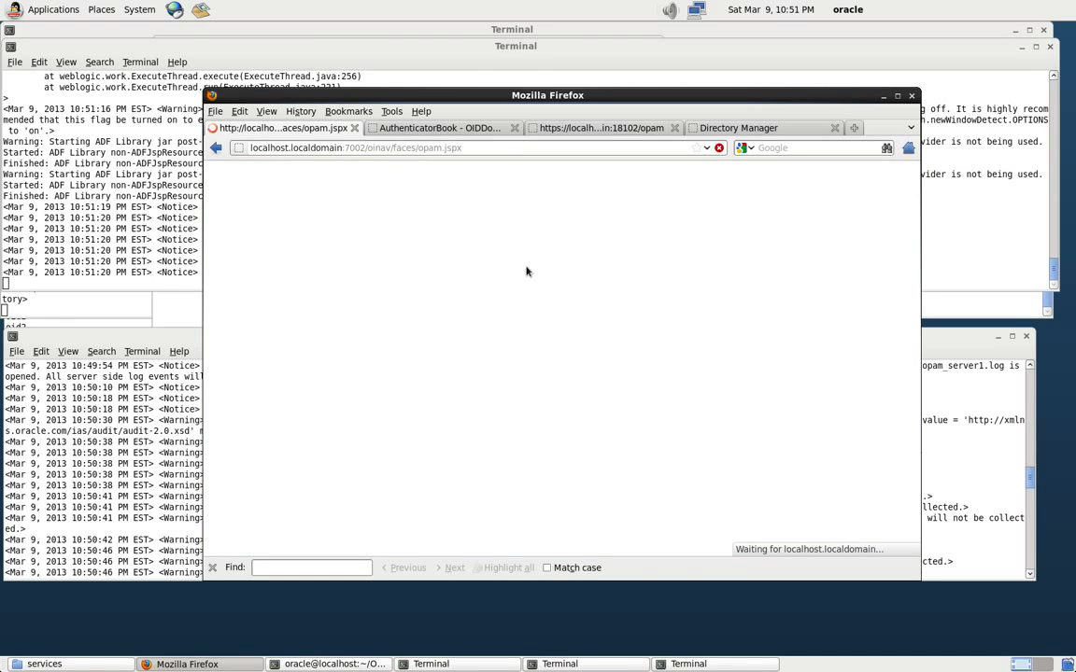
click(744, 127)
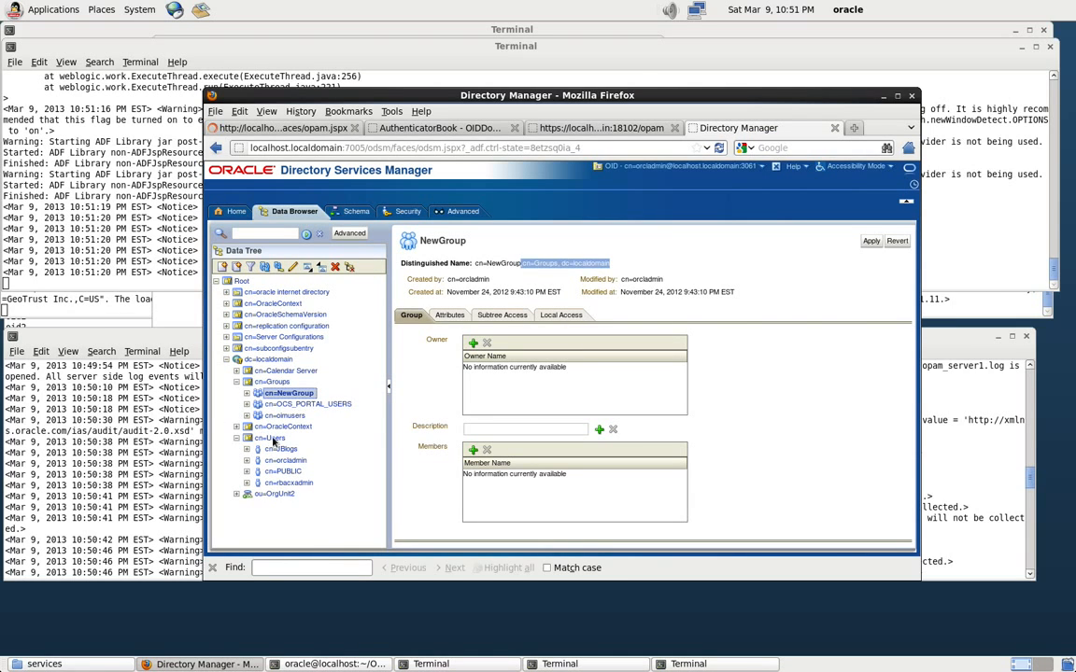
click(280, 128)
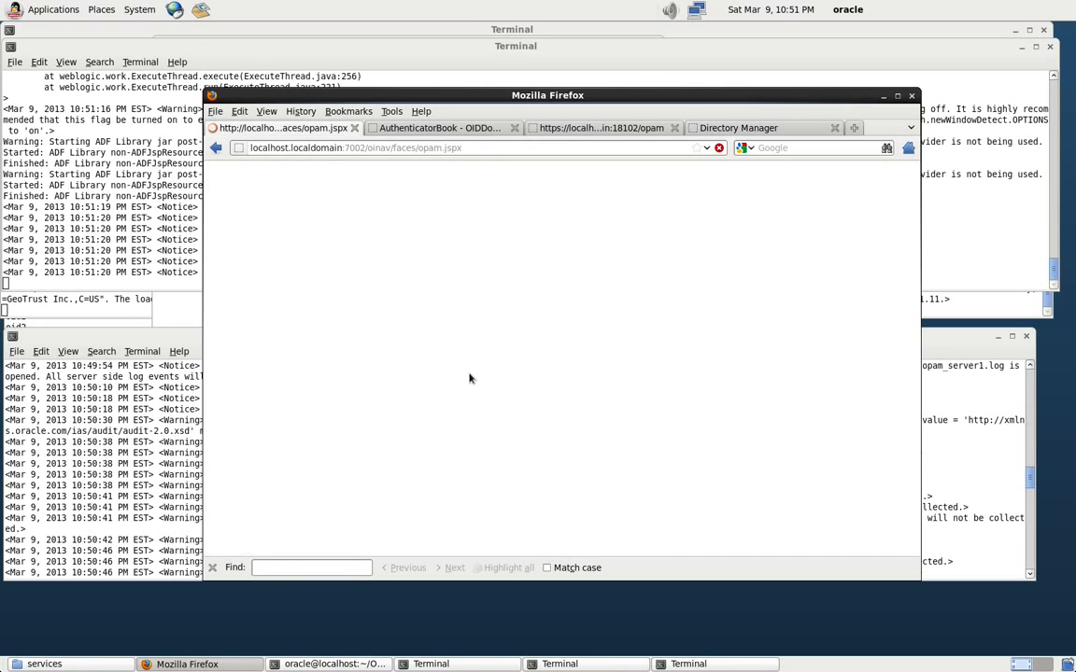